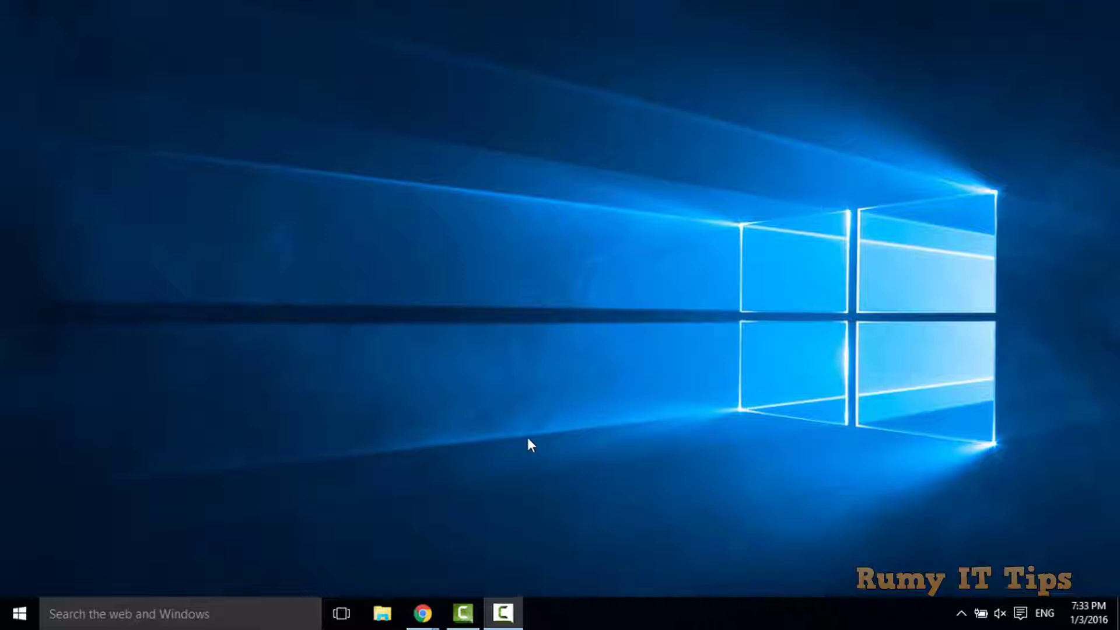
Review the Linux Mint 17.3 Rosa download editions, then switch to the Rufus tab
mouse_move(422, 612)
click(495, 559)
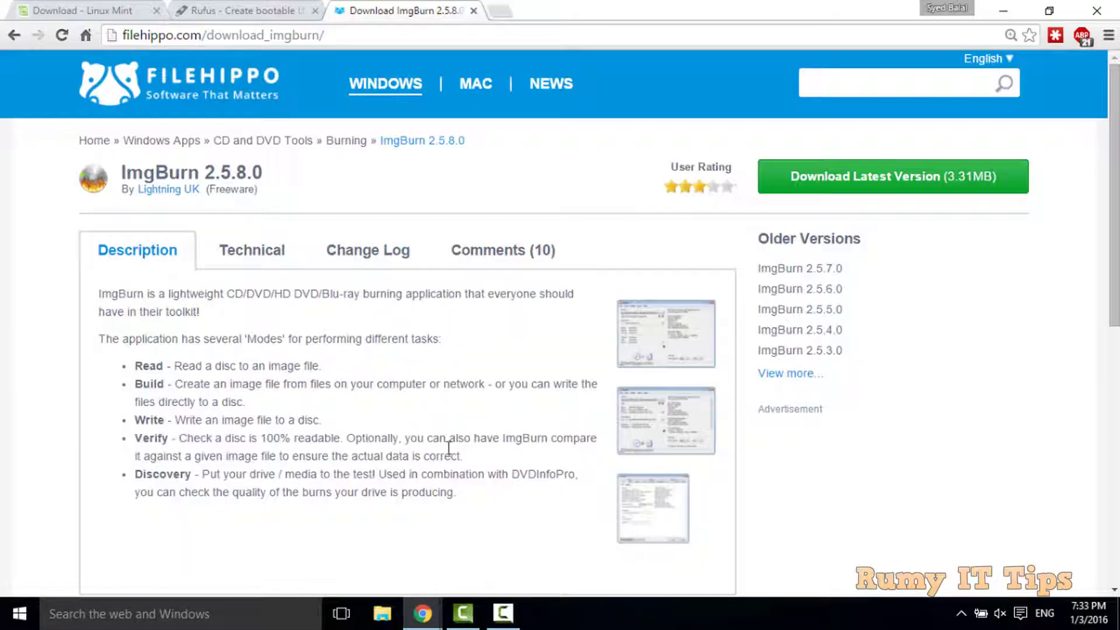
click(116, 9)
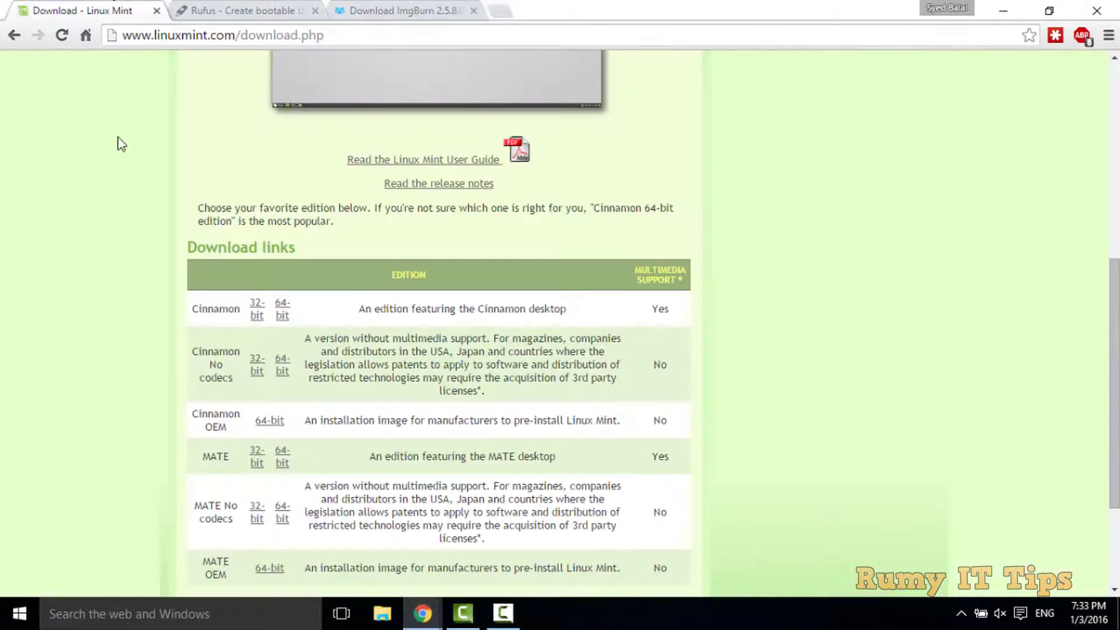
click(1109, 147)
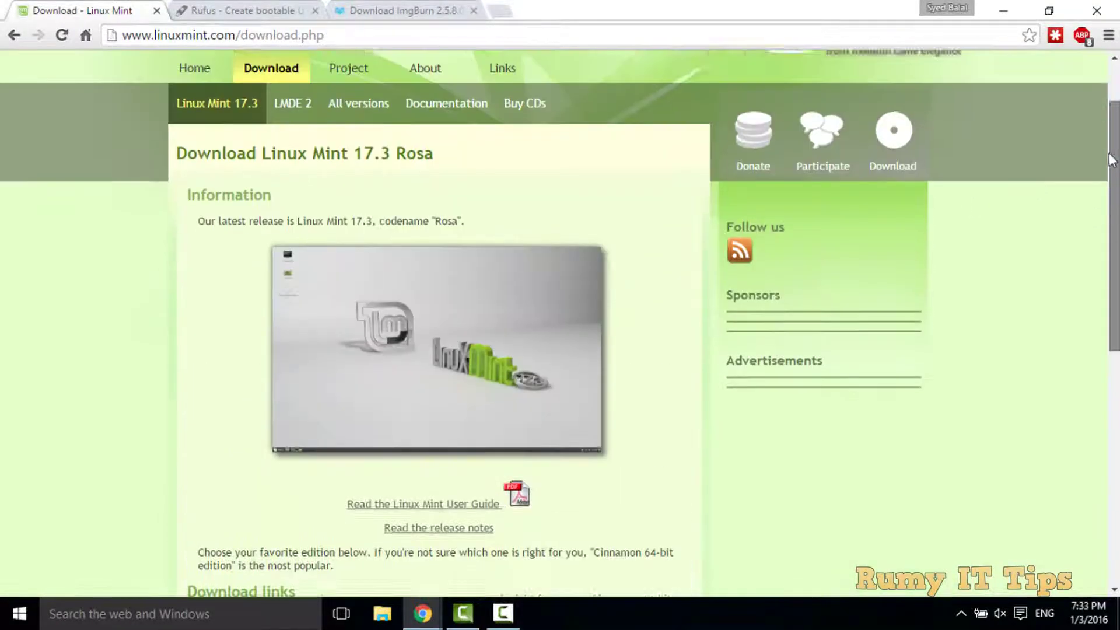
scroll(1110, 147, up, 1)
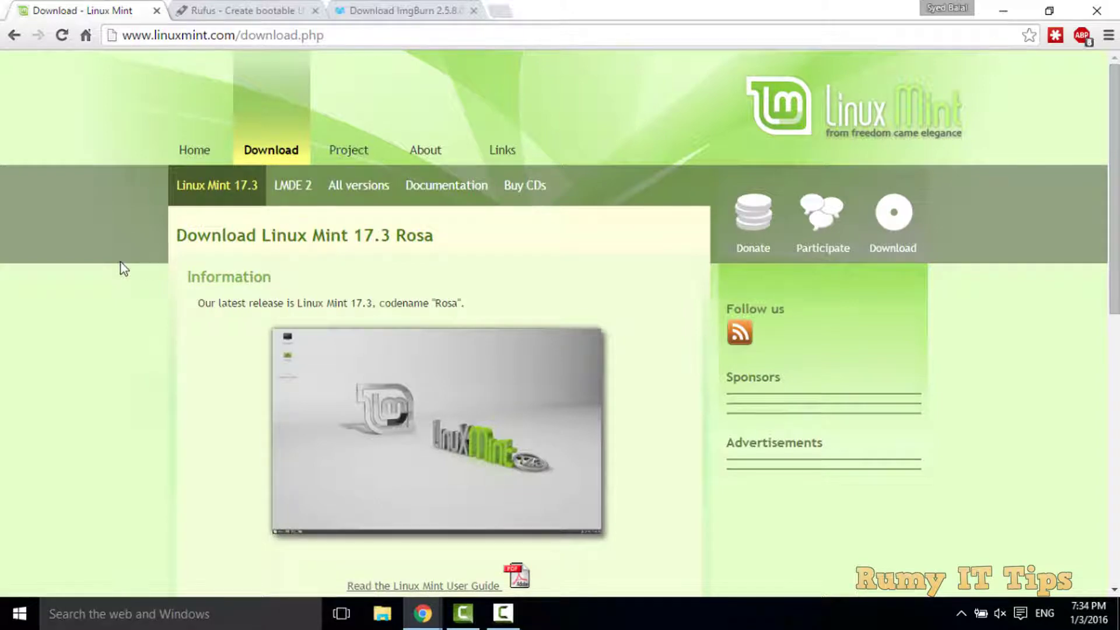
scroll(123, 268, down, 10)
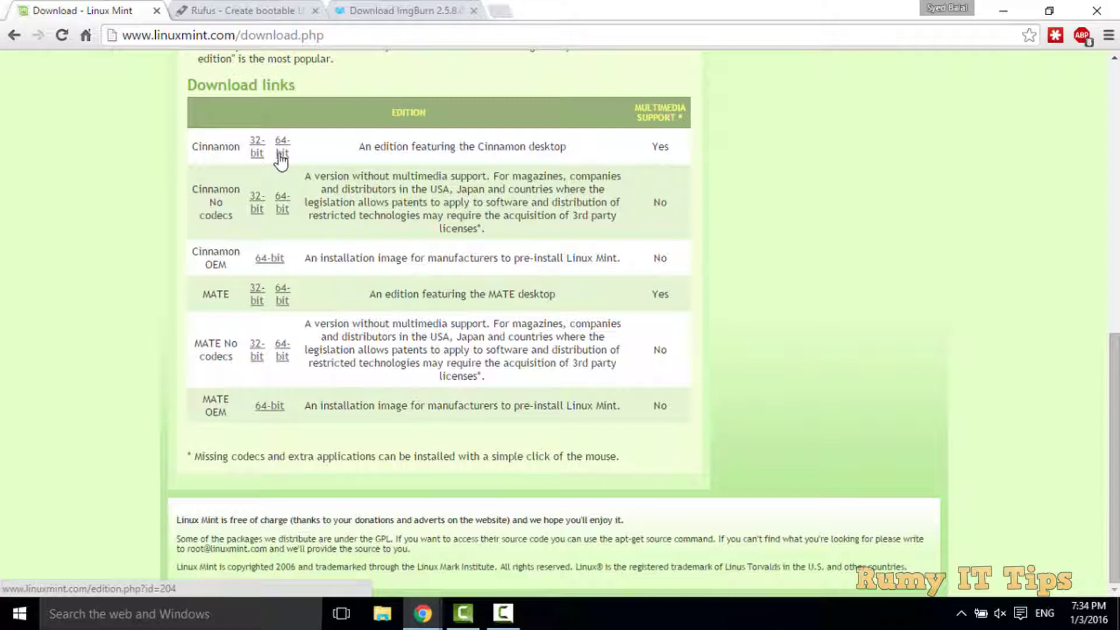
click(270, 9)
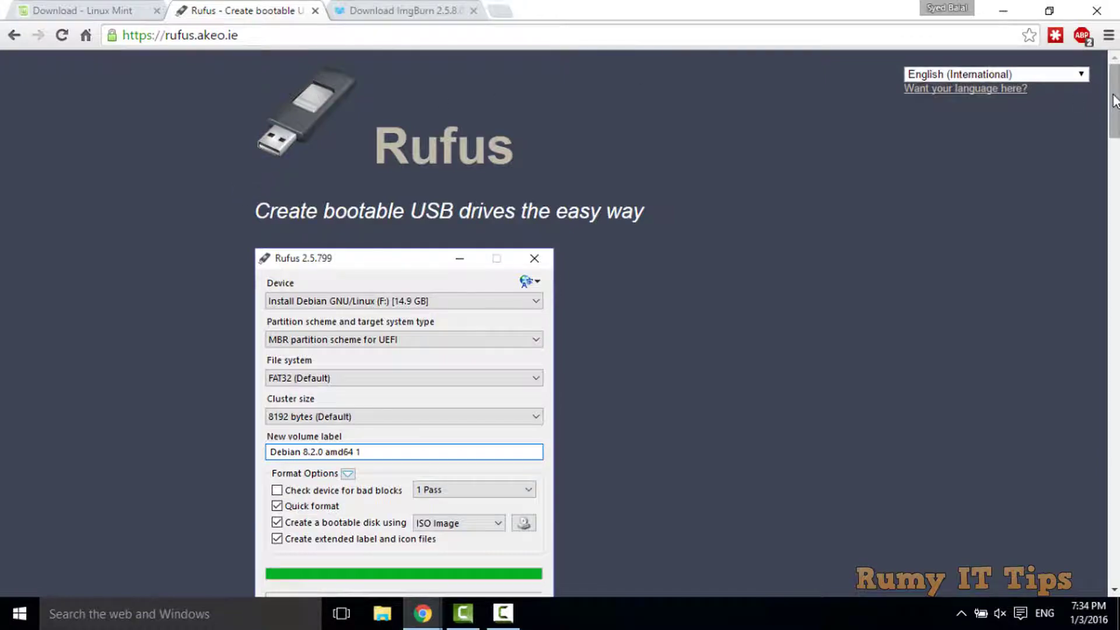
Scroll through the Rufus 2.6 download section, then switch to the FileHippo ImgBurn tab
drag(1115, 106, 1115, 204)
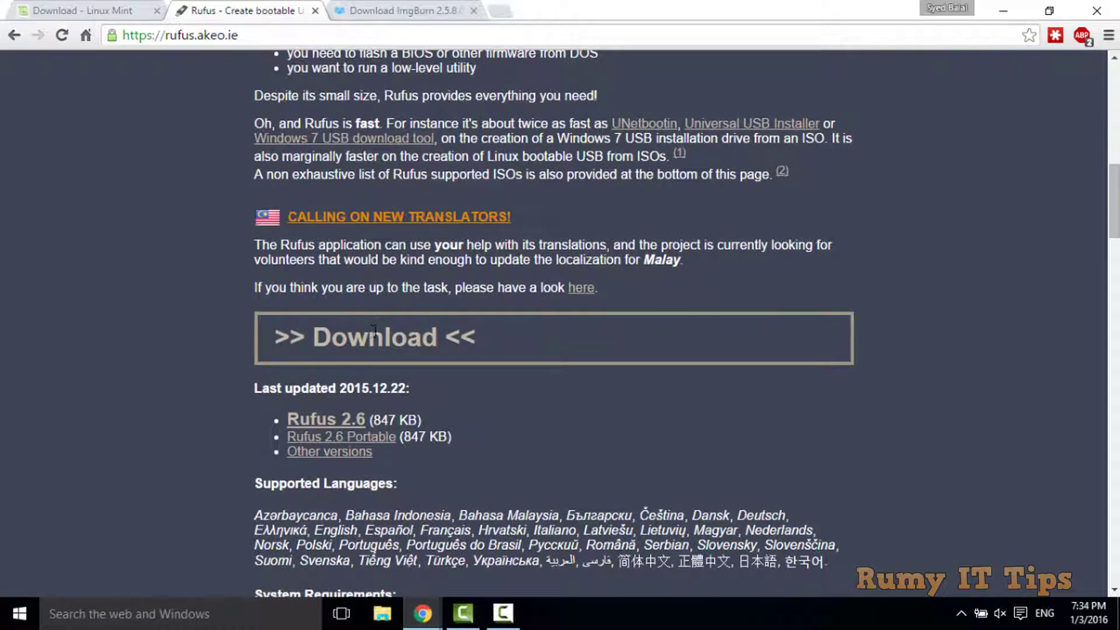
drag(1113, 194, 1111, 115)
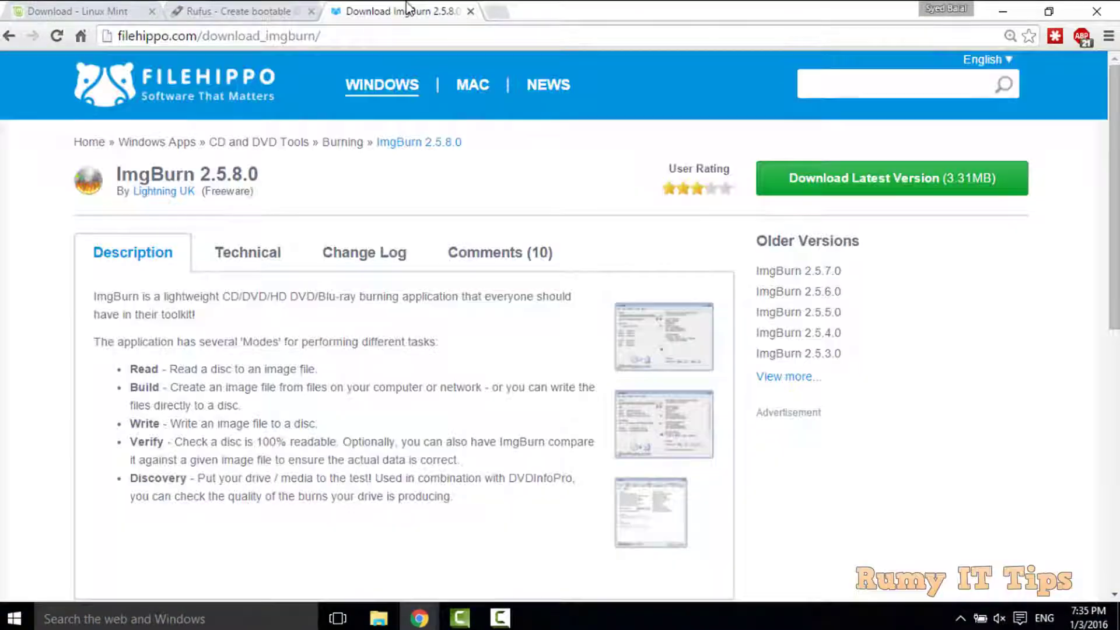
click(410, 10)
Highlight parts of the ImgBurn 2.5.8.0 page's URL and title, then minimize Chrome
drag(142, 35, 265, 35)
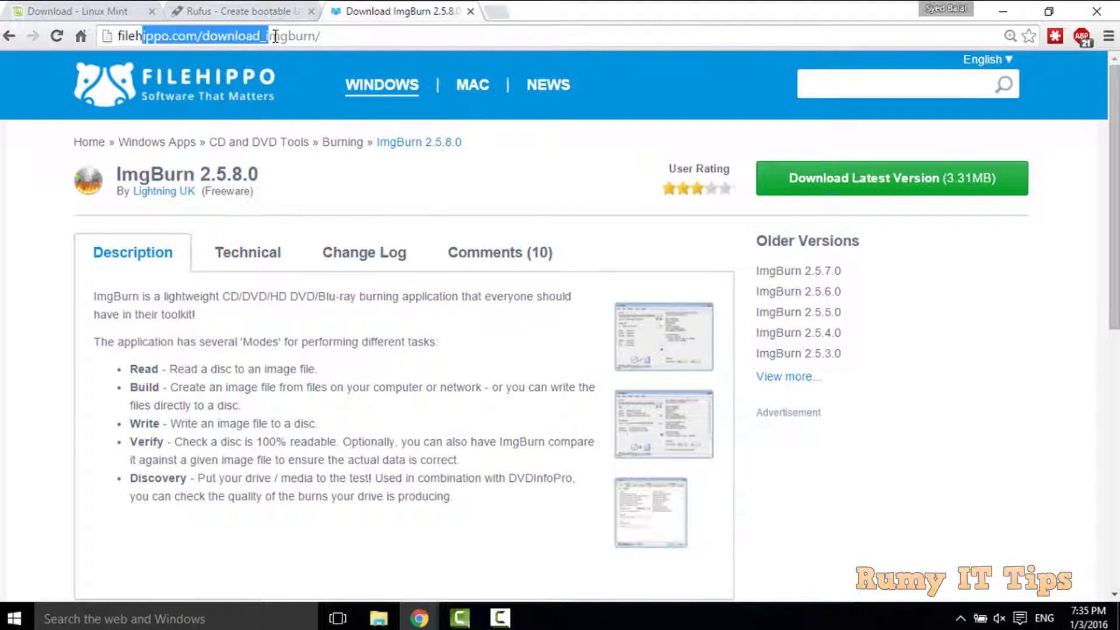
click(46, 134)
drag(182, 175, 267, 175)
click(648, 123)
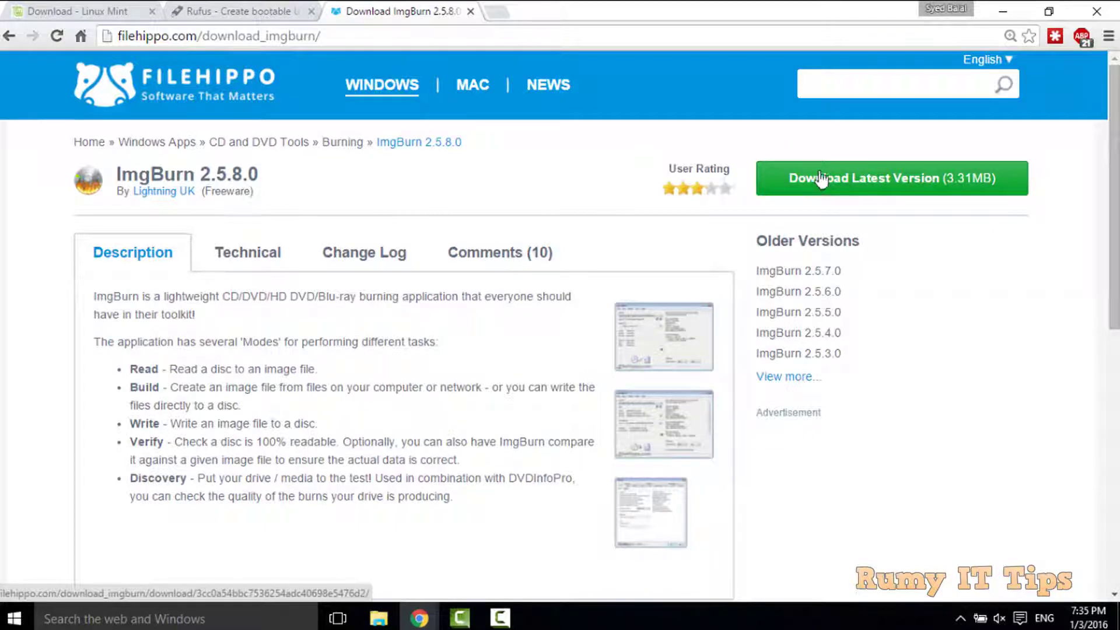
click(991, 8)
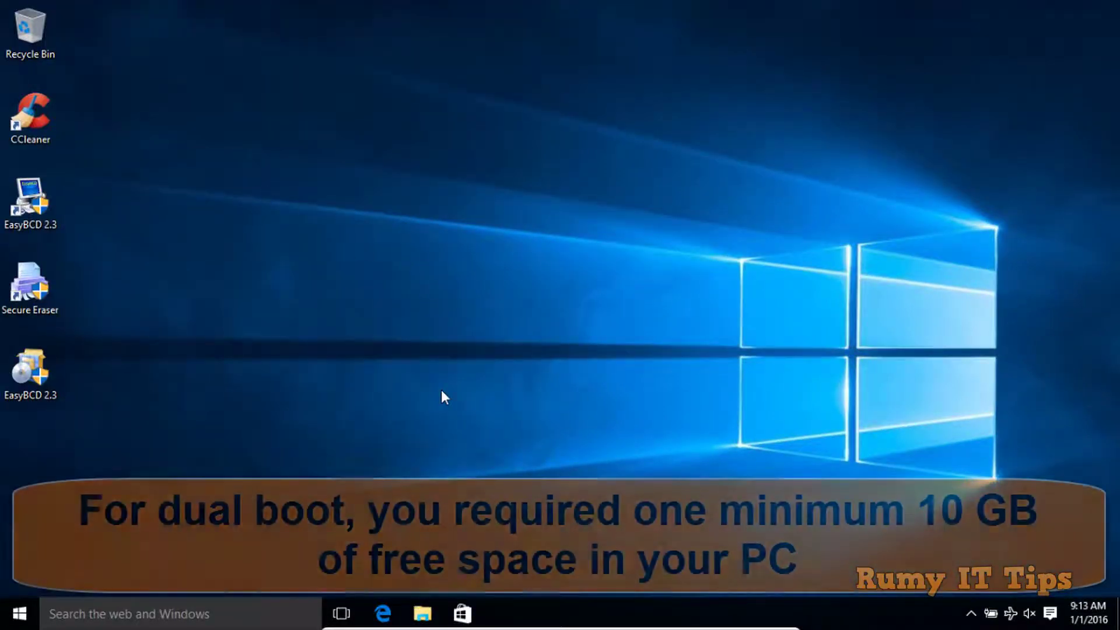
Open File Explorer on This PC and launch Disk Management from the Start menu
key(super+e)
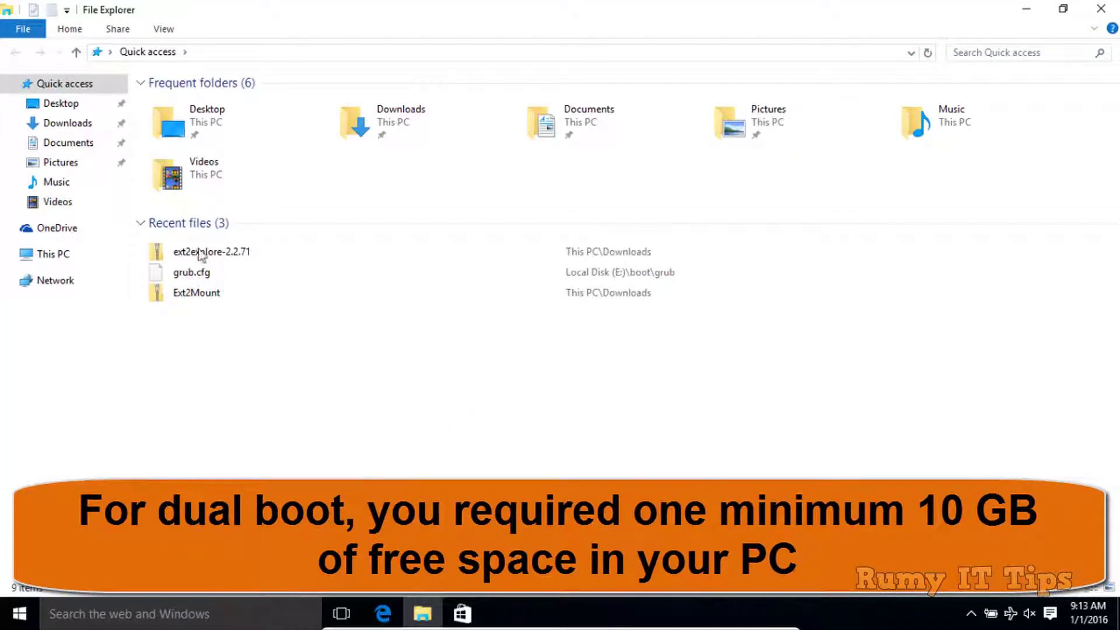
click(83, 256)
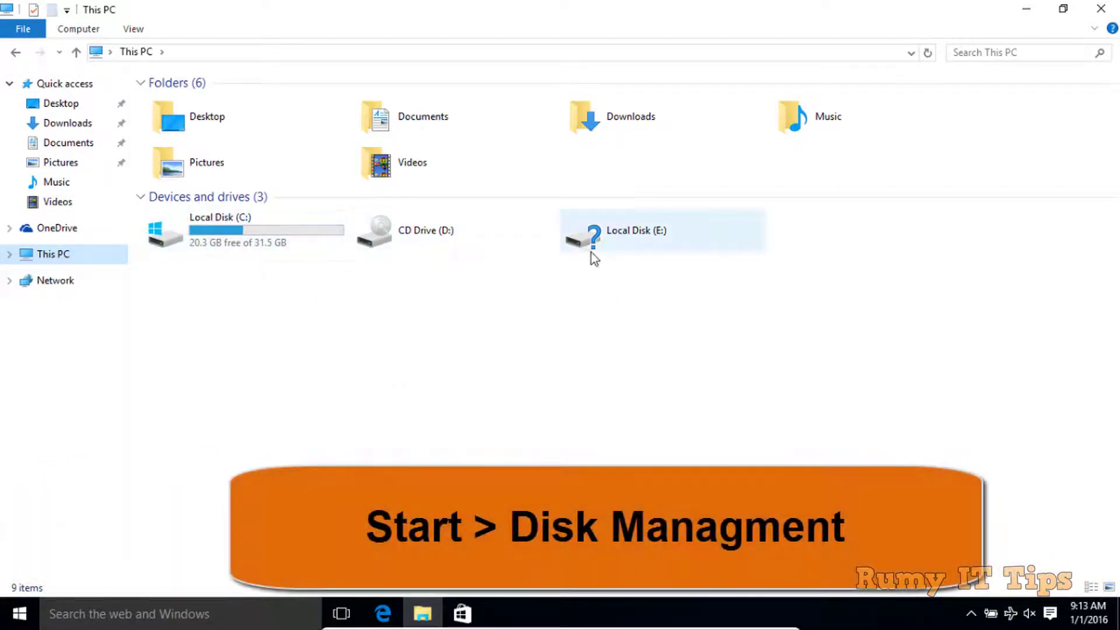
right_click(33, 608)
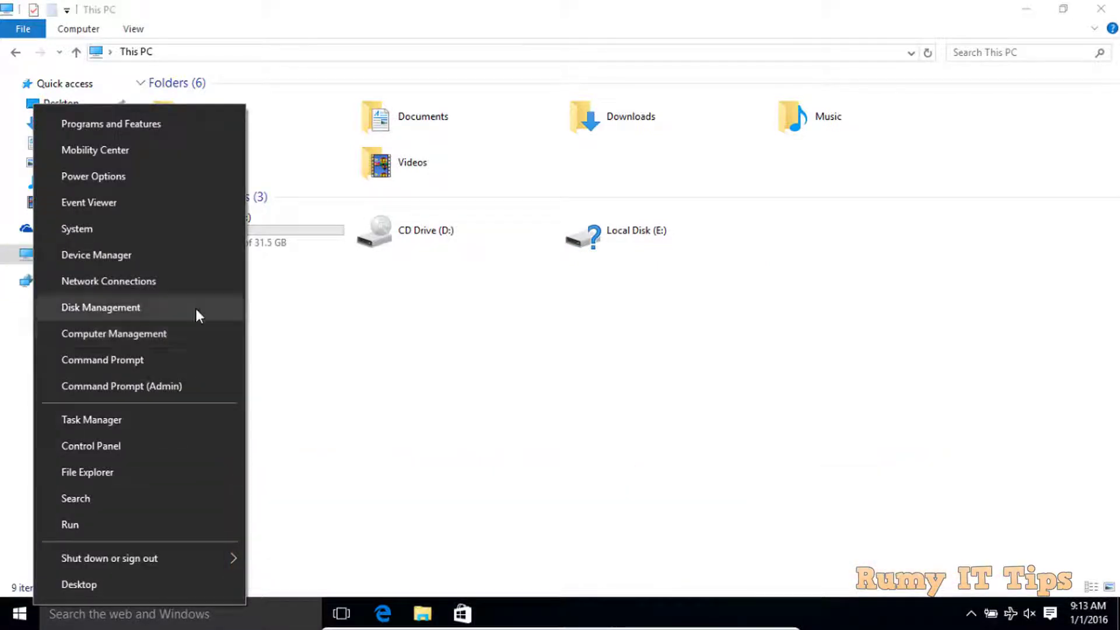
click(195, 309)
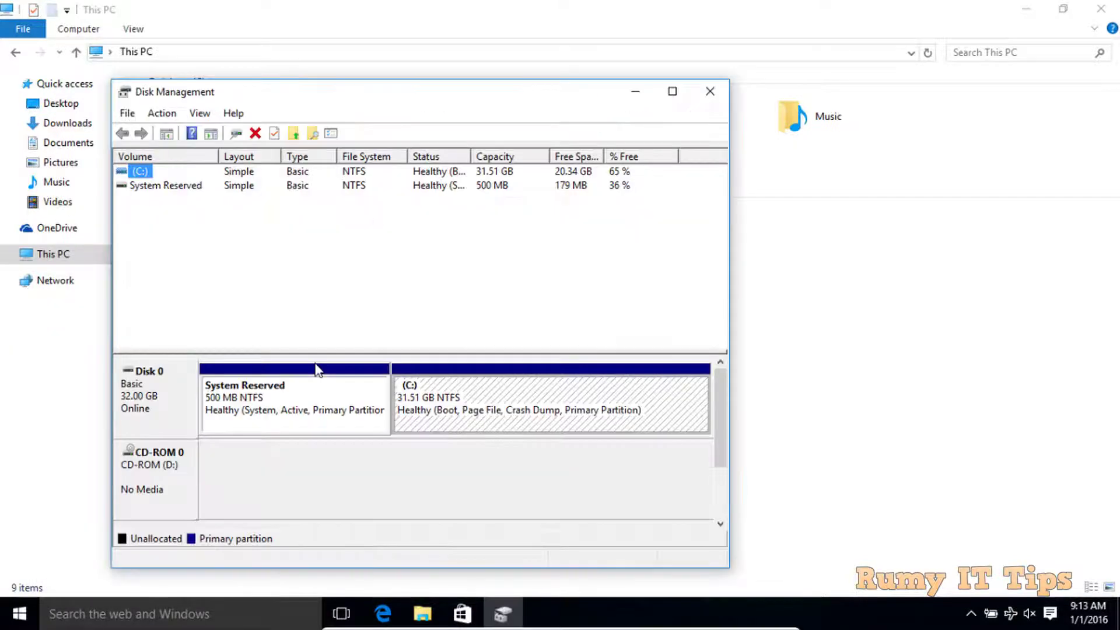
Maximize Disk Management and shrink the C: volume by 15000 MB
click(671, 93)
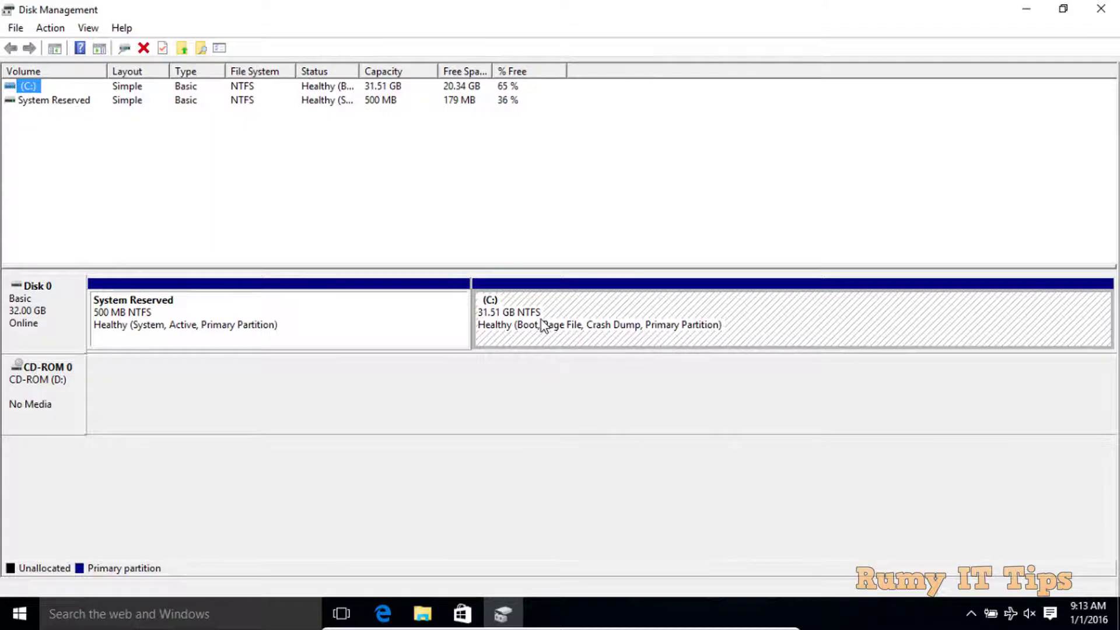
click(692, 319)
right_click(692, 320)
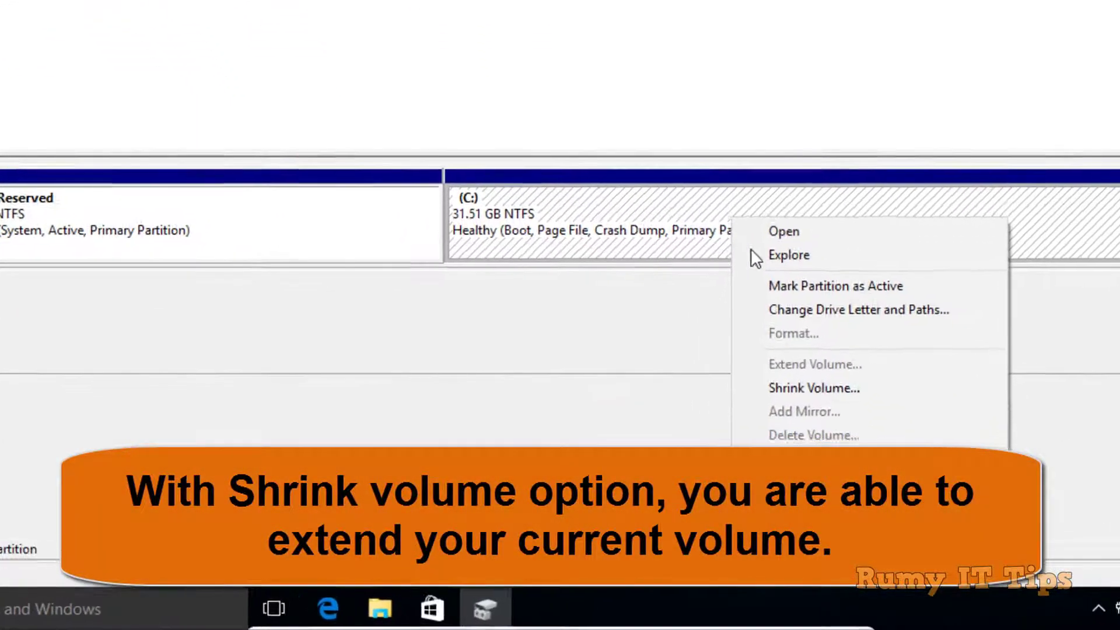
click(819, 354)
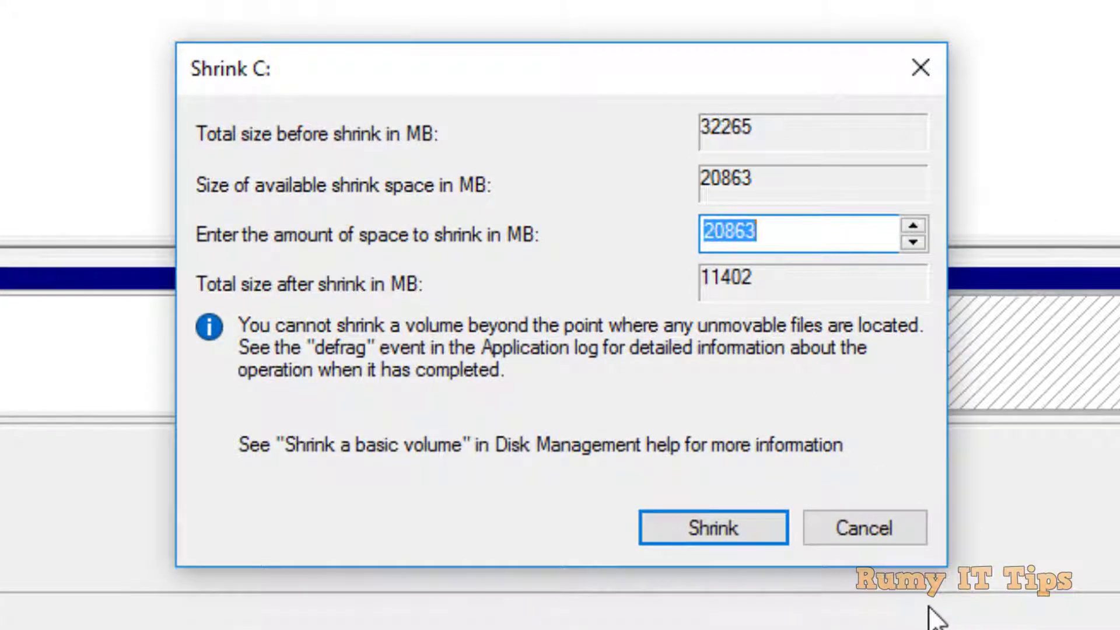
text(15)
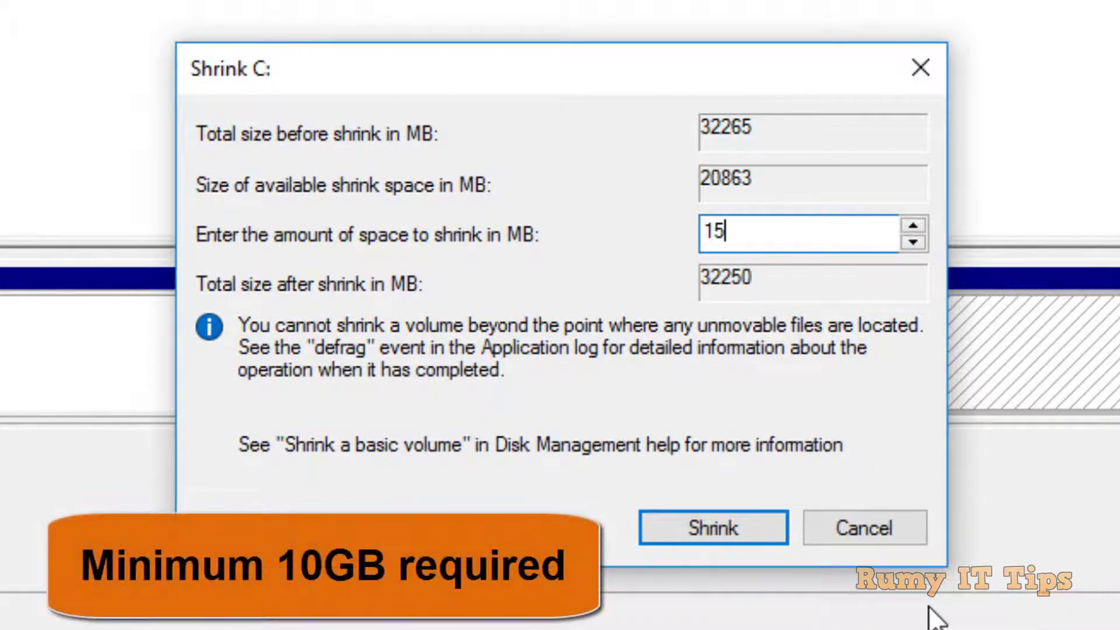
text(000)
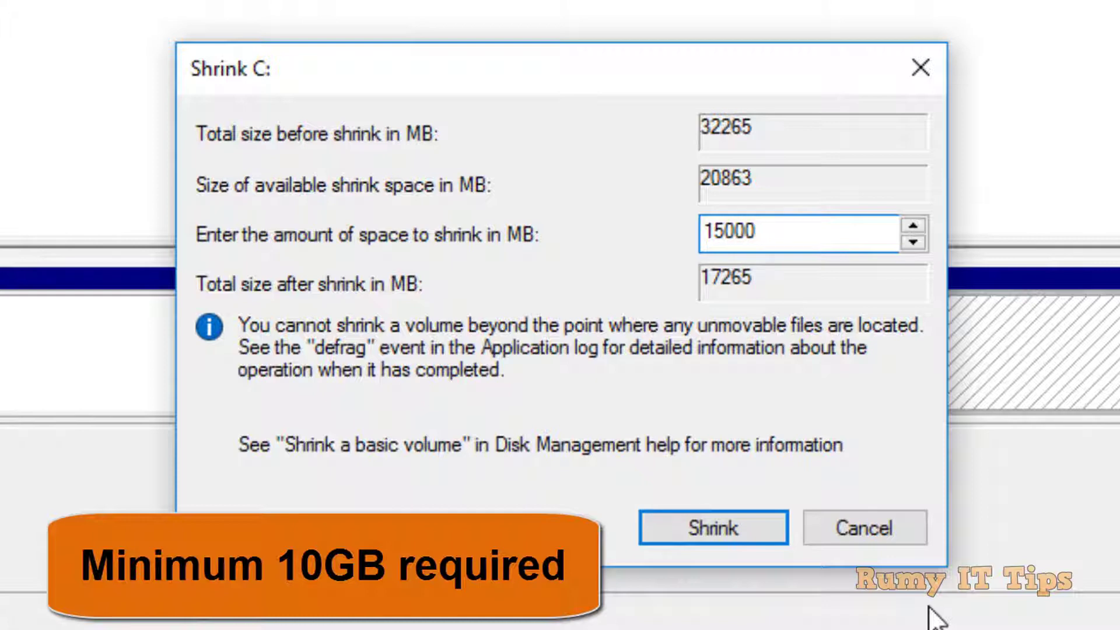
click(726, 532)
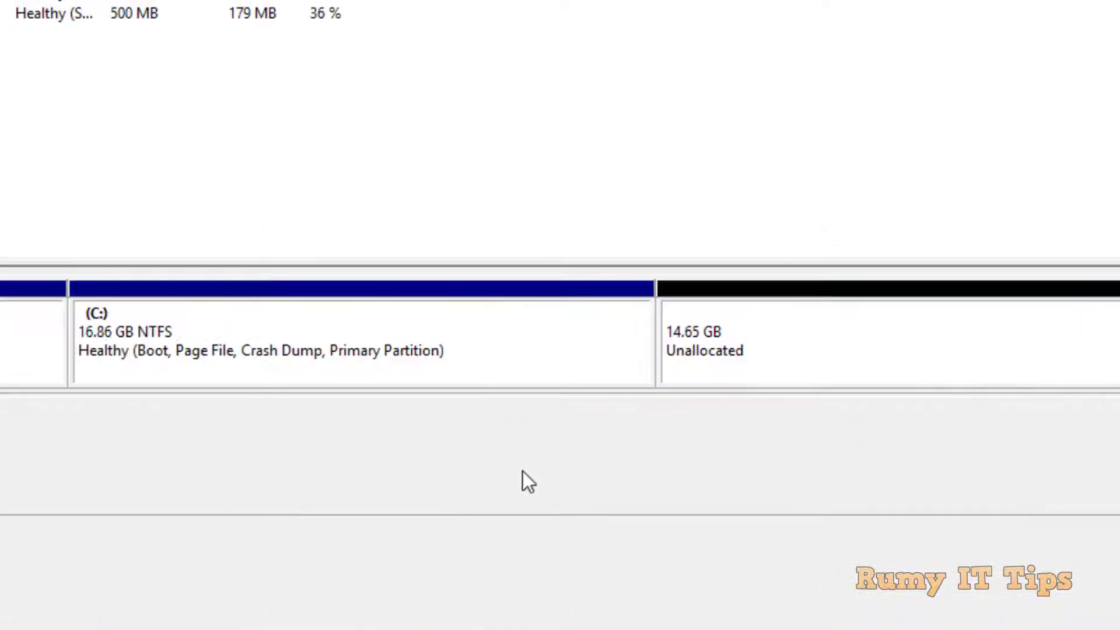
Create a full-size 15000 MB NTFS quick-formatted simple volume with drive letter F
click(784, 322)
right_click(784, 322)
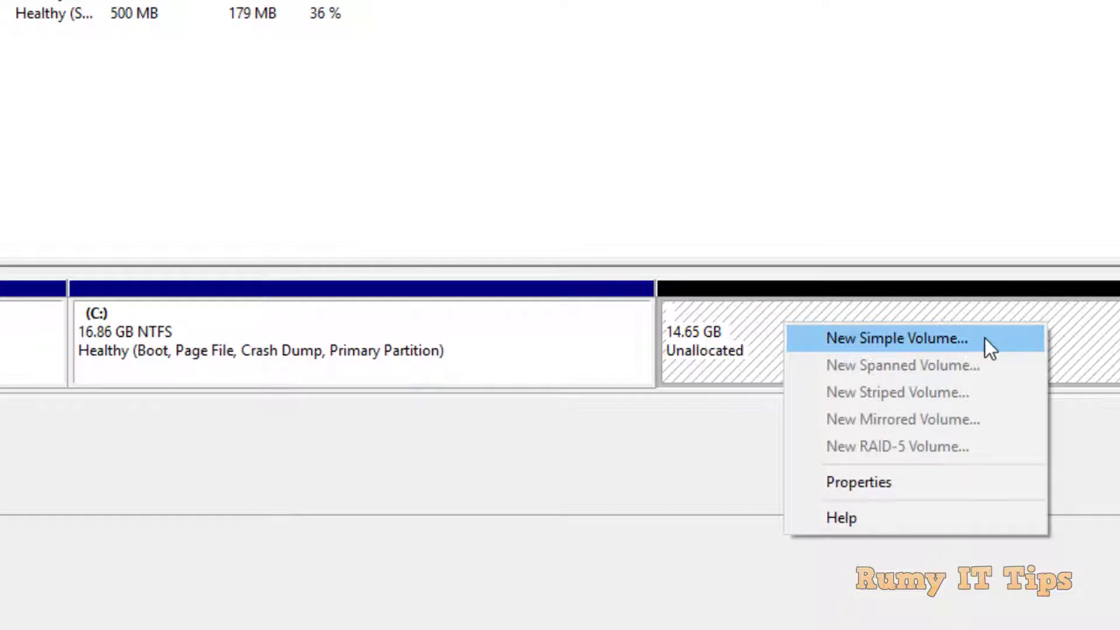
click(1001, 338)
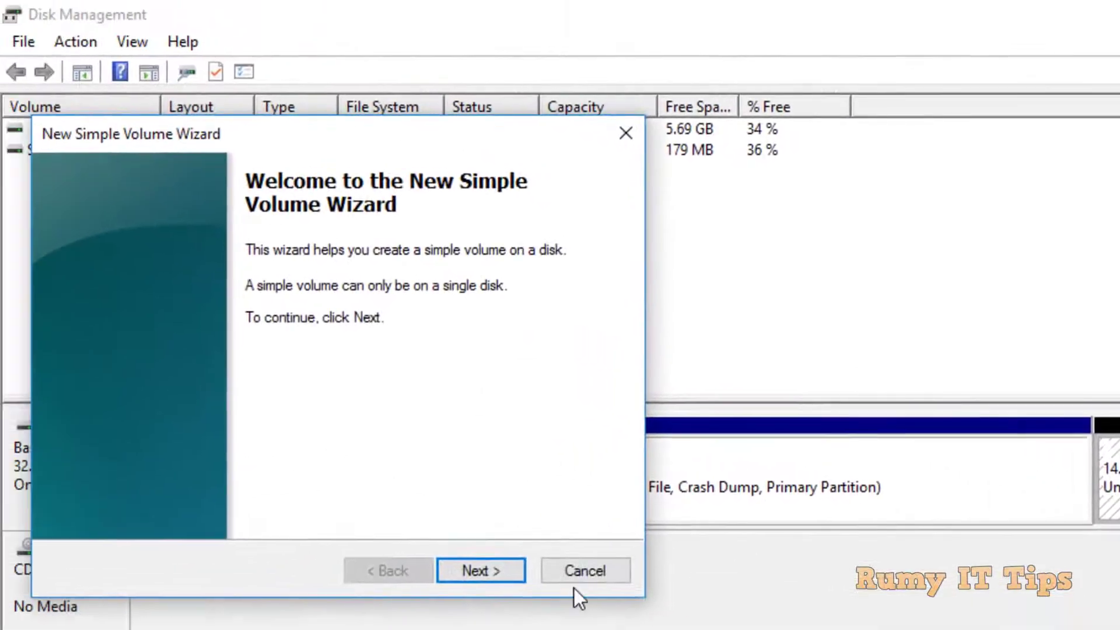
click(477, 574)
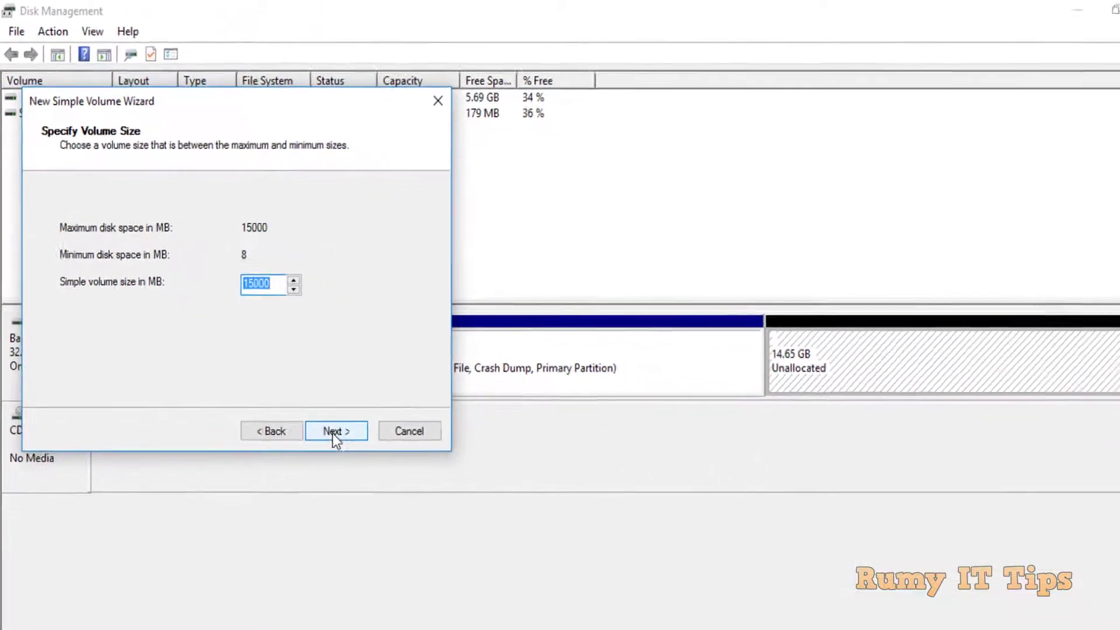
click(339, 437)
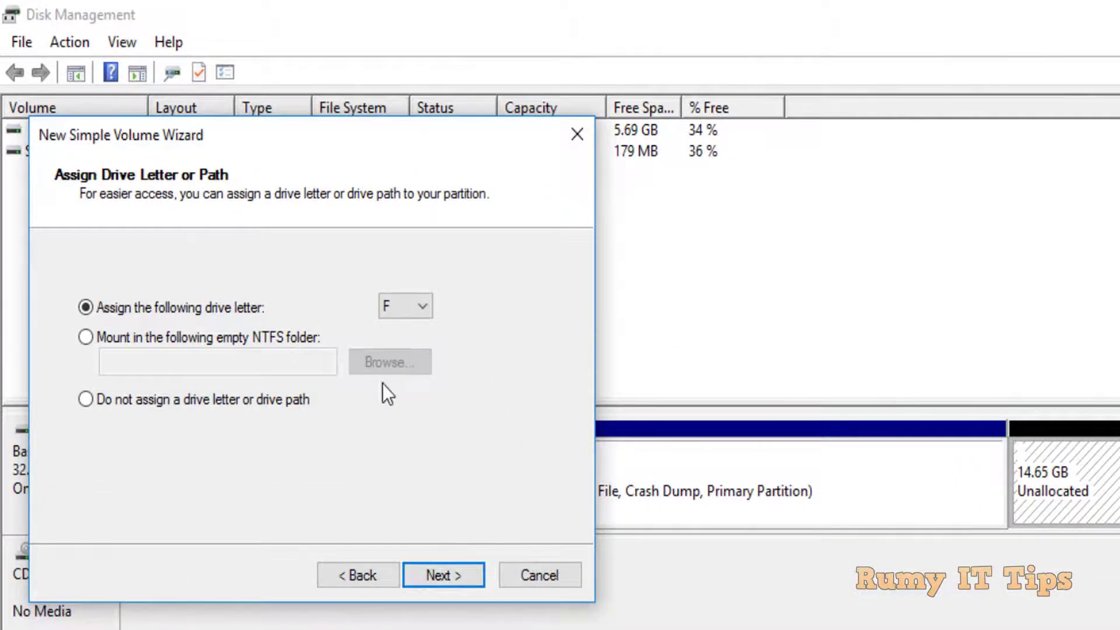
click(414, 577)
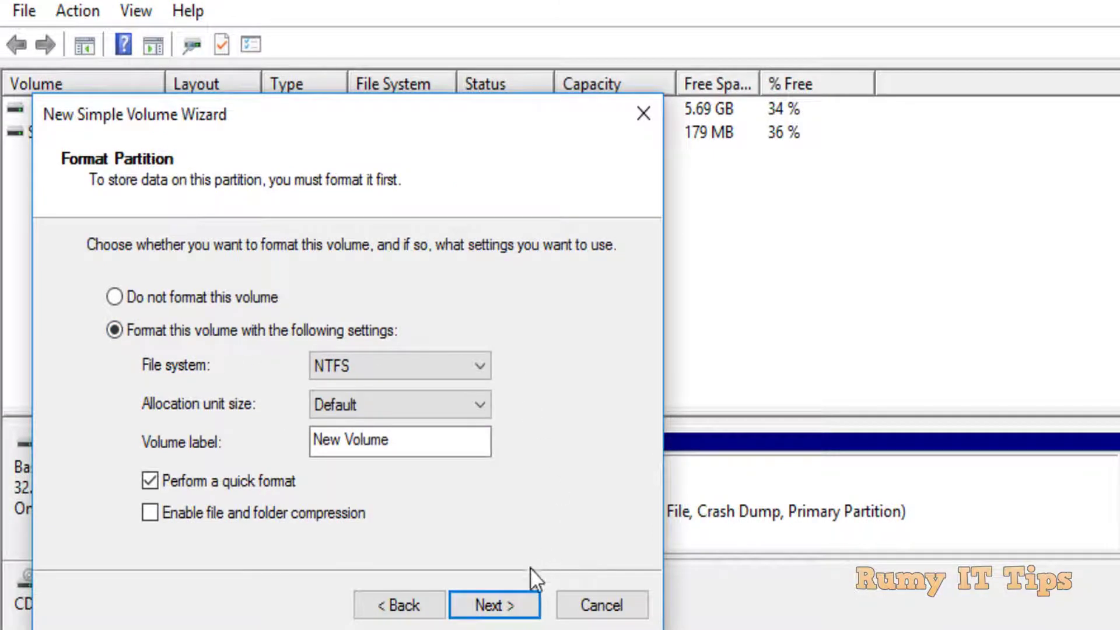
click(512, 606)
click(505, 607)
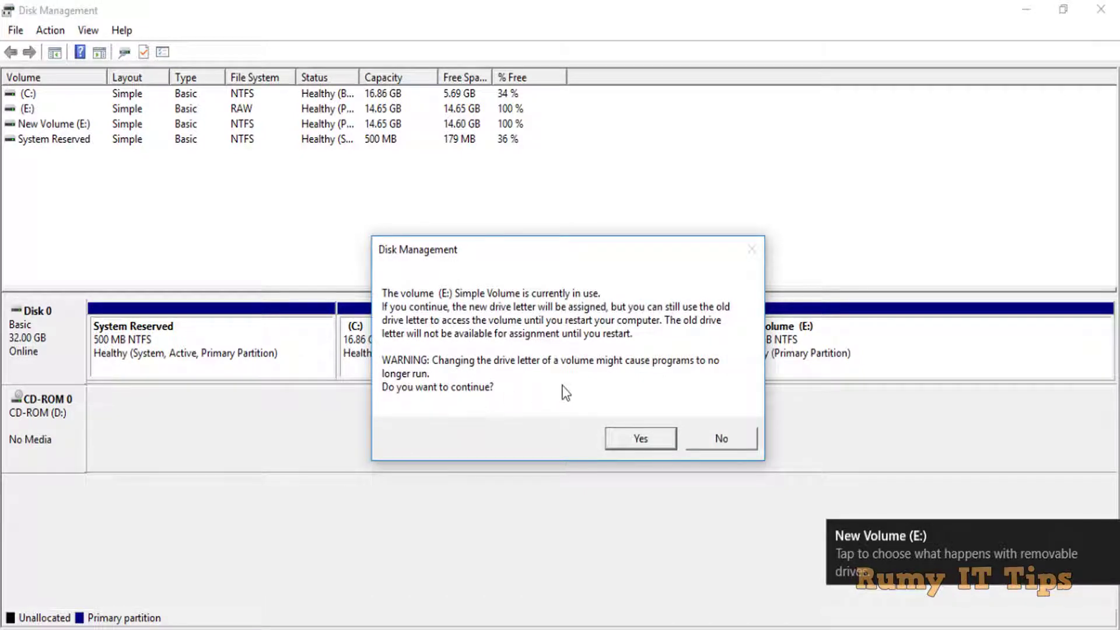
Confirm the drive-letter change, check that New Volume (F:) is empty, and close Explorer
click(646, 441)
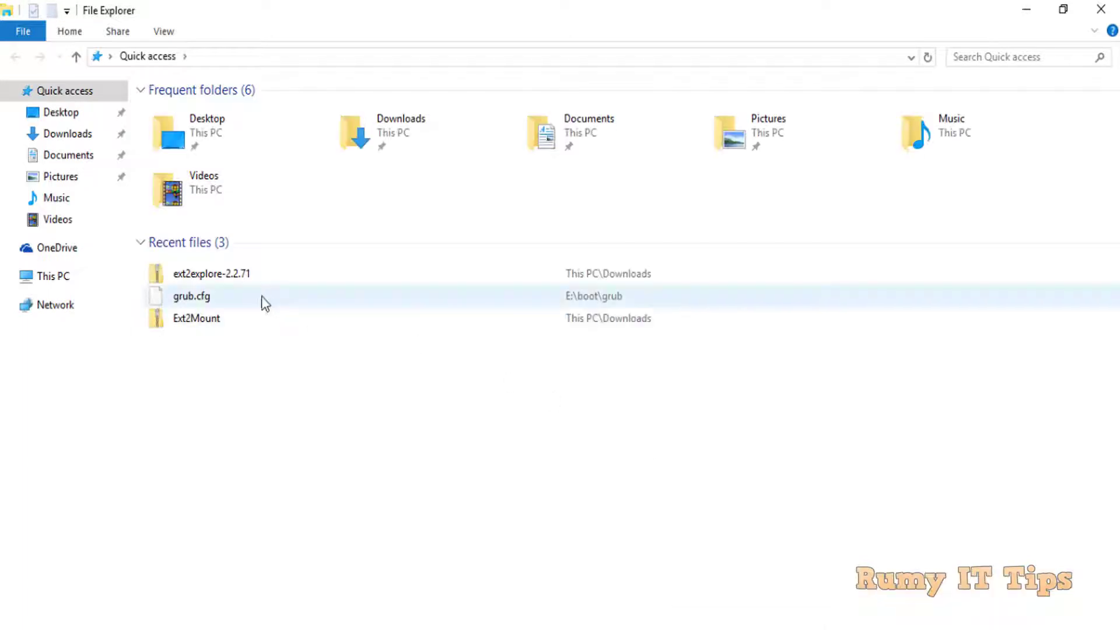
click(66, 279)
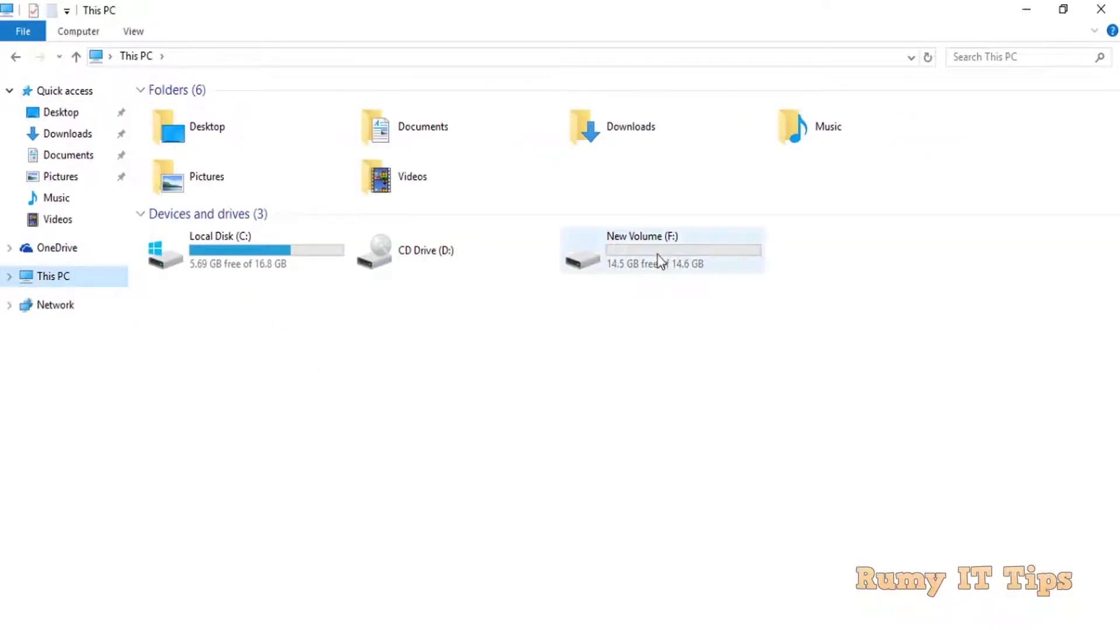
mouse_move(659, 260)
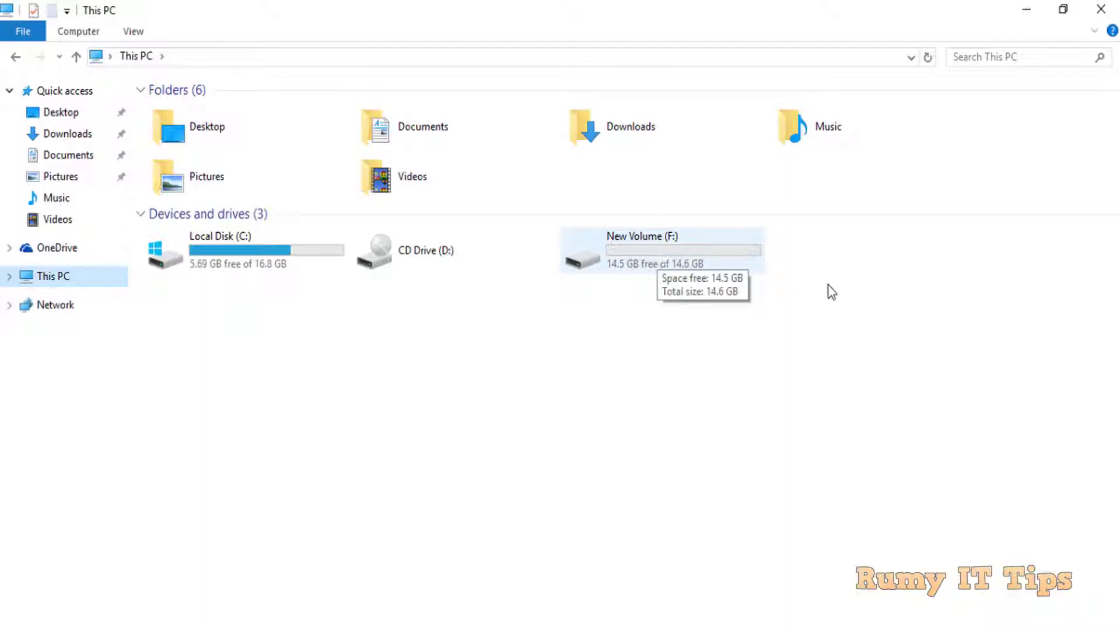
double_click(685, 246)
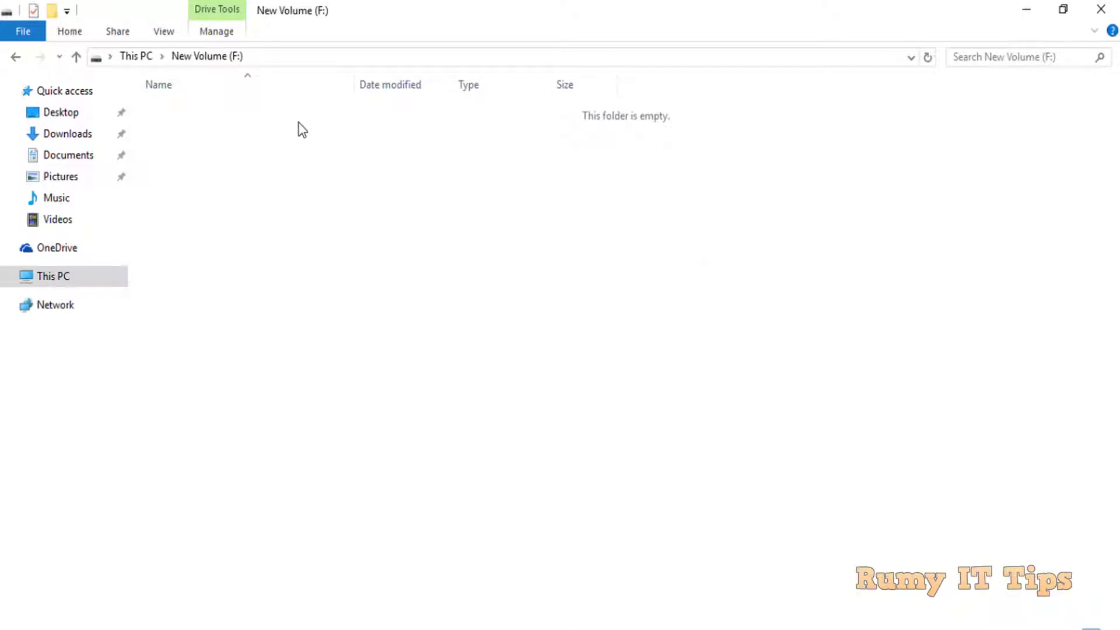
click(16, 58)
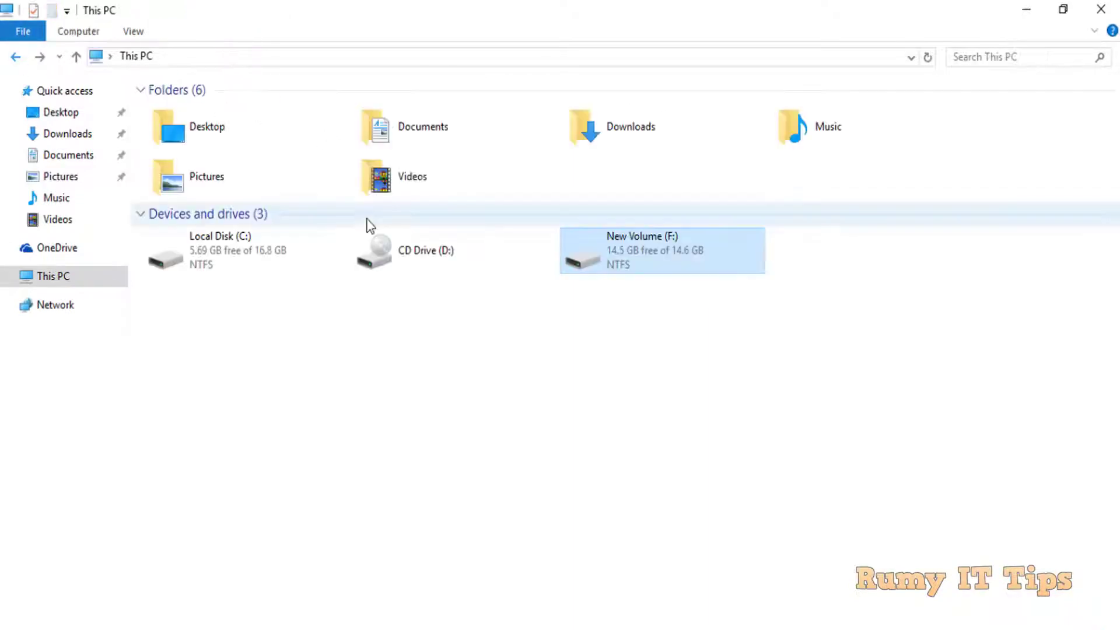
click(1100, 10)
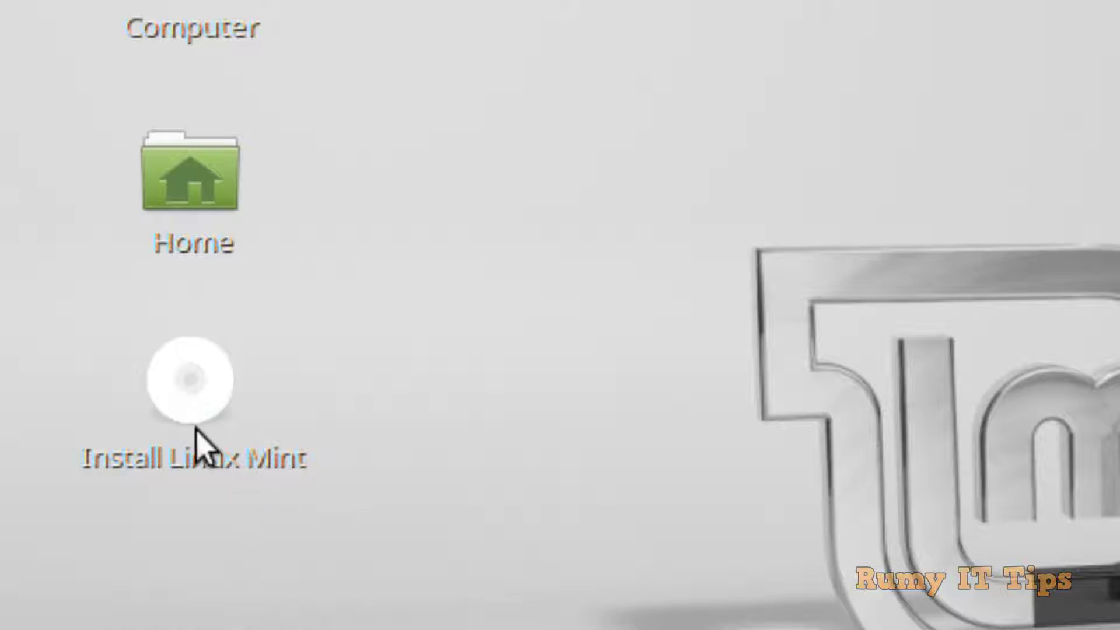
Run the installer in English and pick 'Something else' for manual partitioning
click(196, 430)
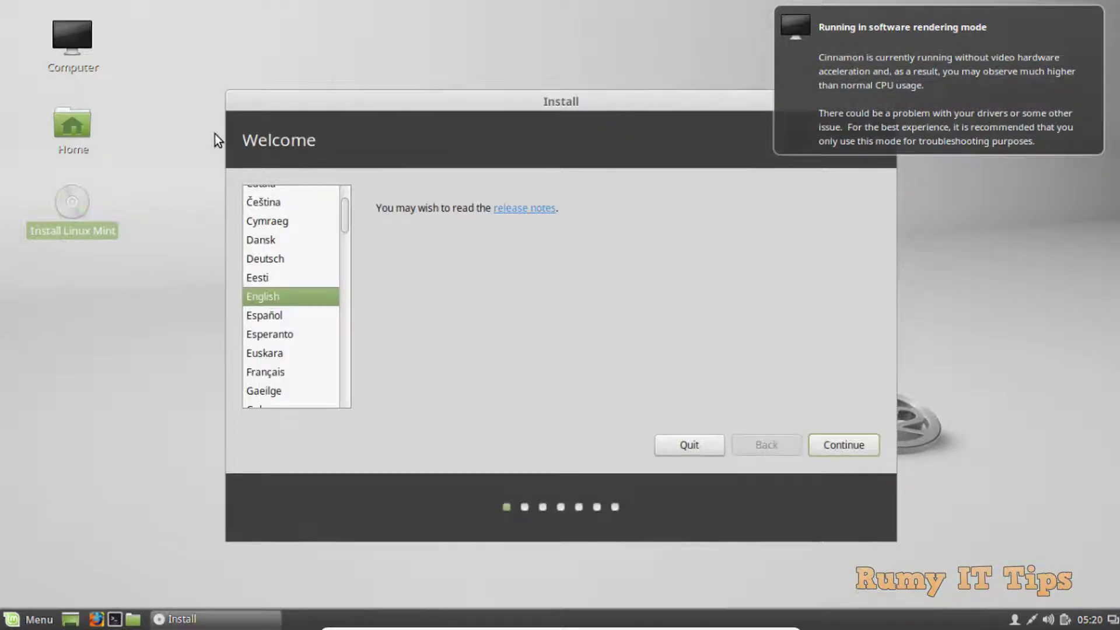
click(859, 446)
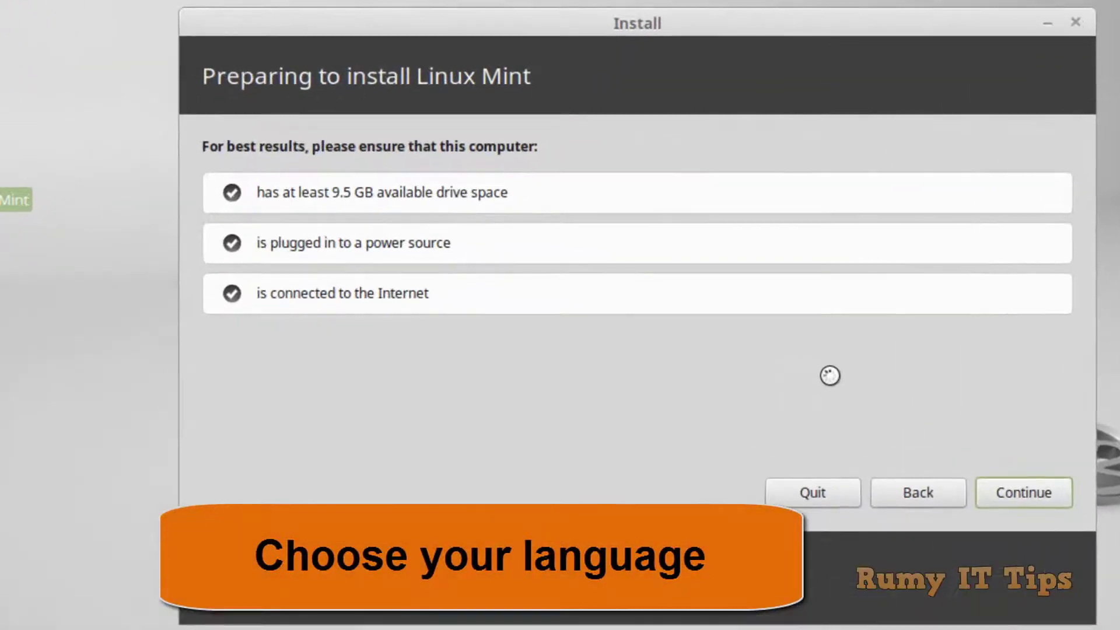
click(1006, 491)
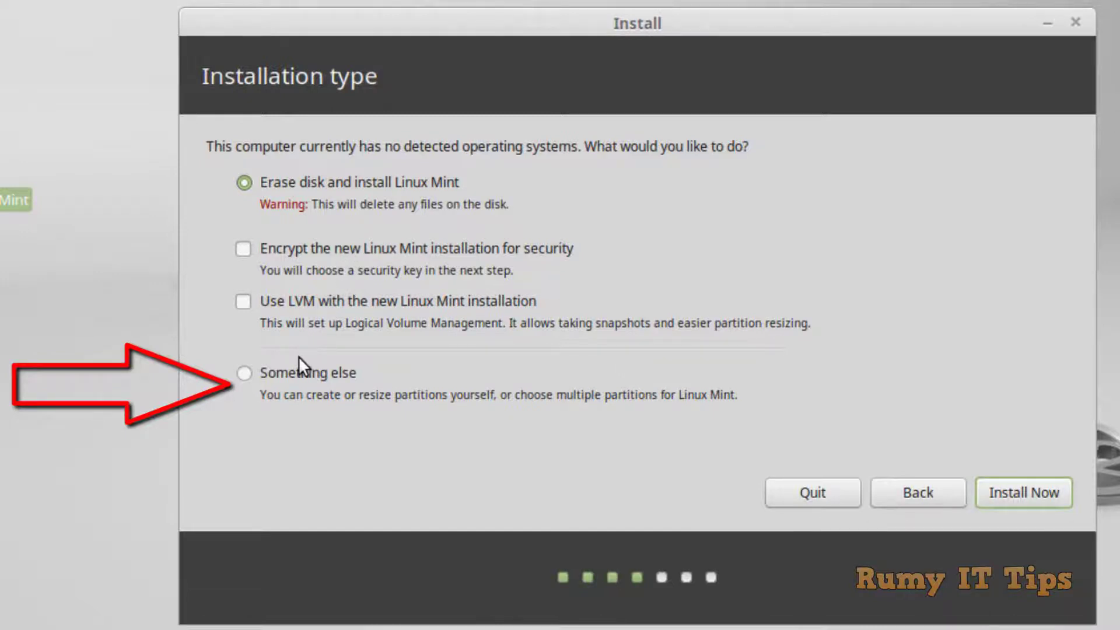
click(302, 373)
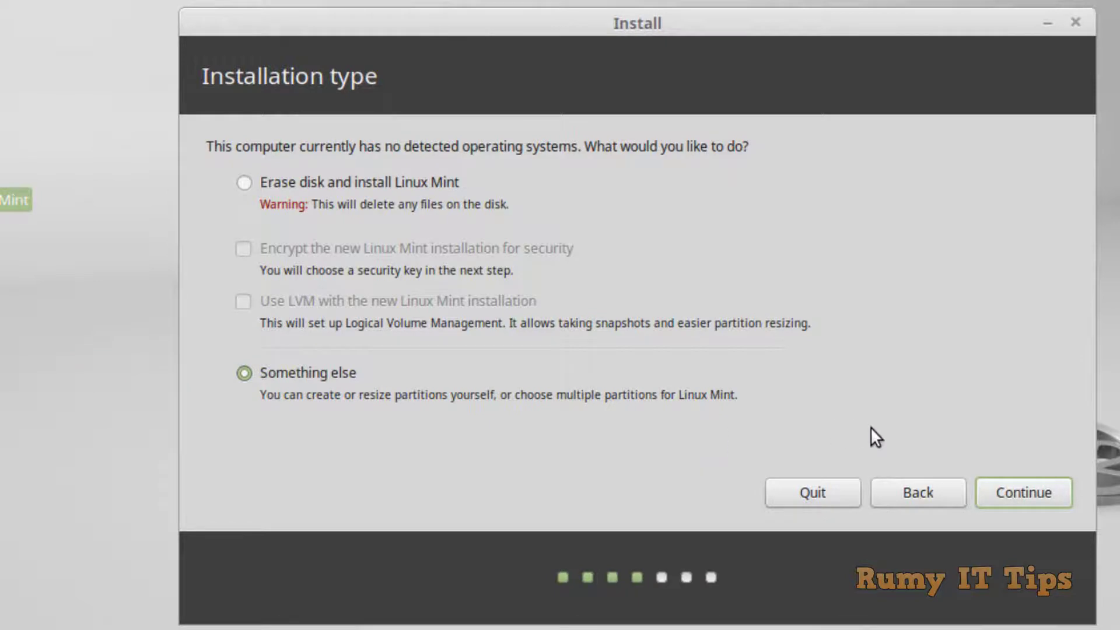
click(1018, 495)
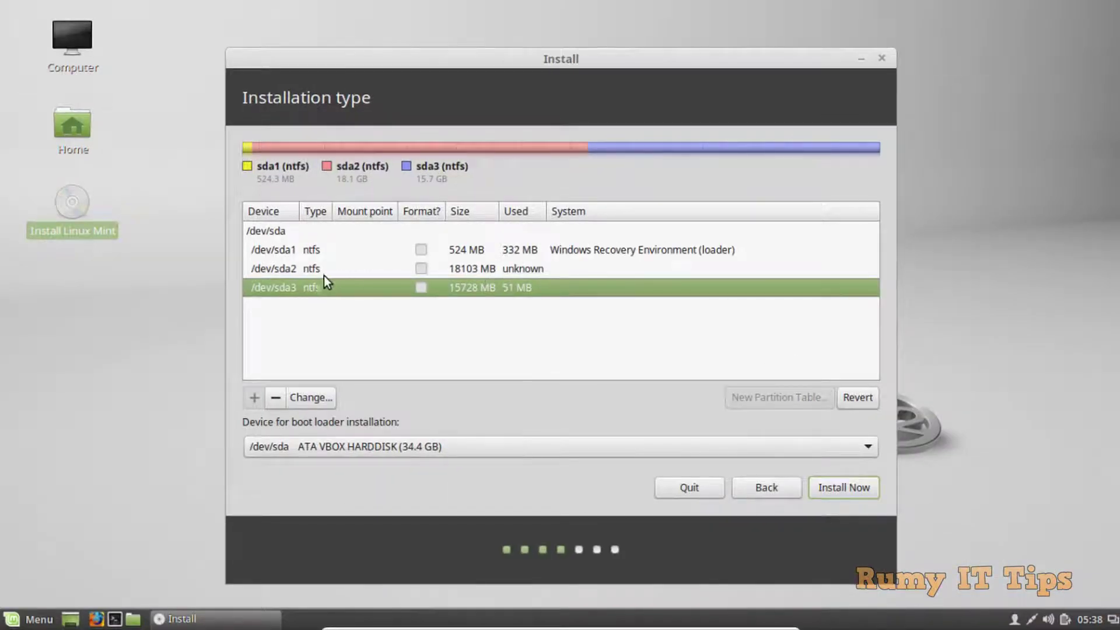
Resize /dev/sda3 to 12180 MB as ext4 mounted at /, and approve writing the resize
double_click(551, 289)
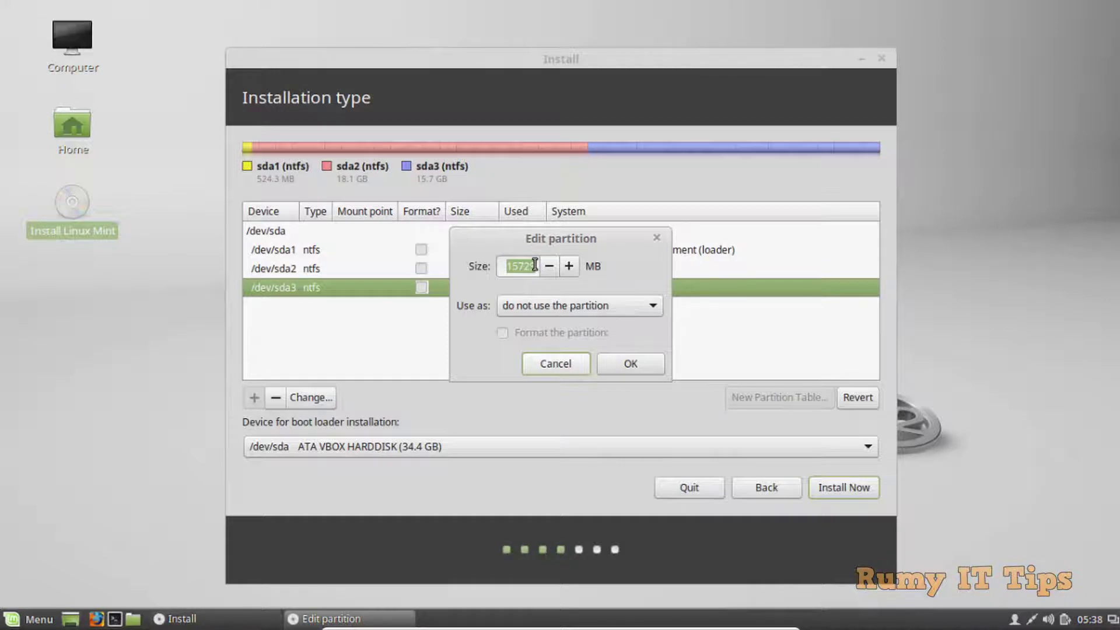
text(13379)
click(548, 269)
click(569, 268)
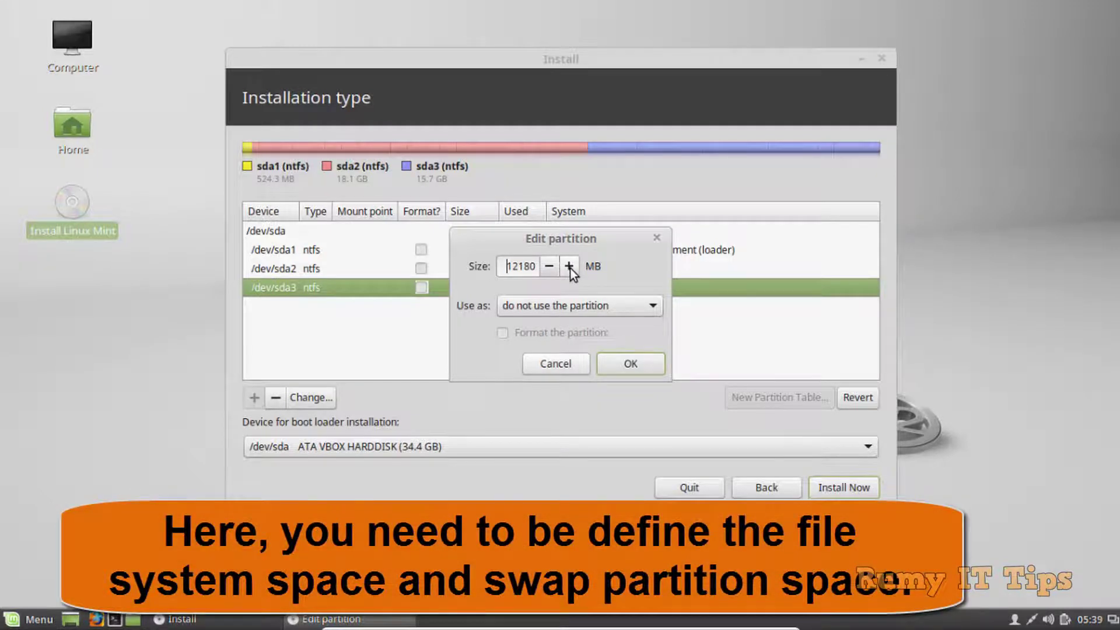
click(649, 305)
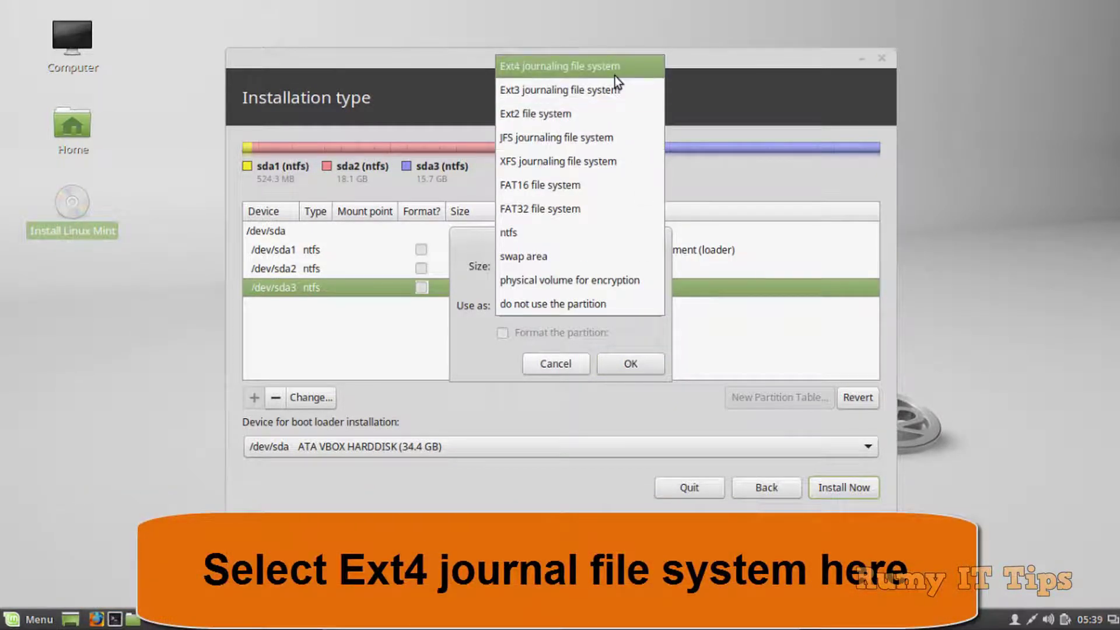
click(614, 76)
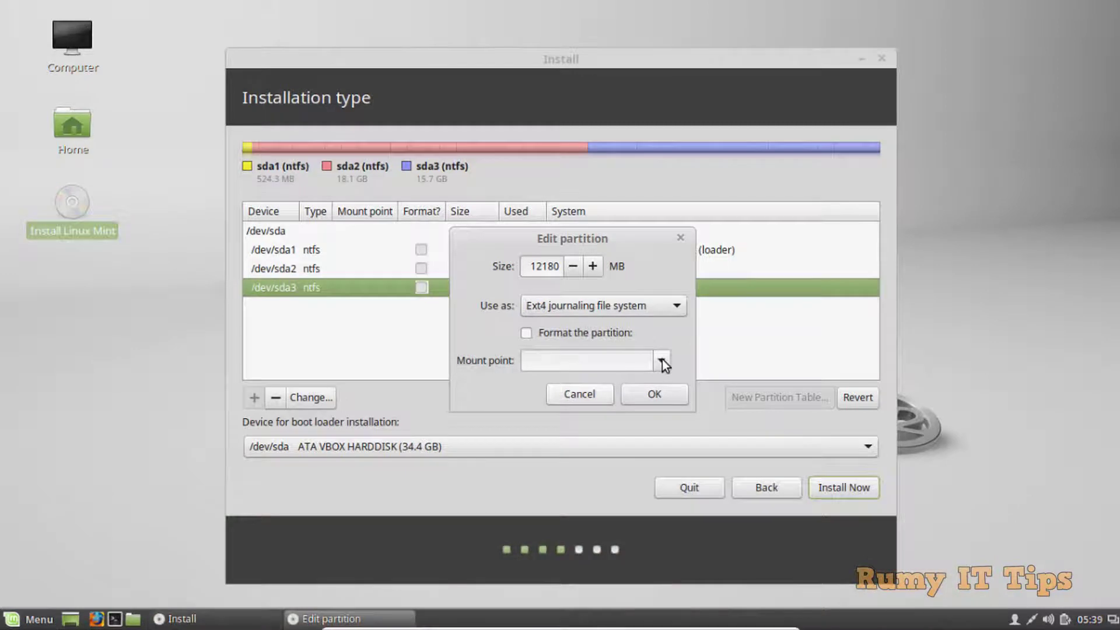
click(662, 360)
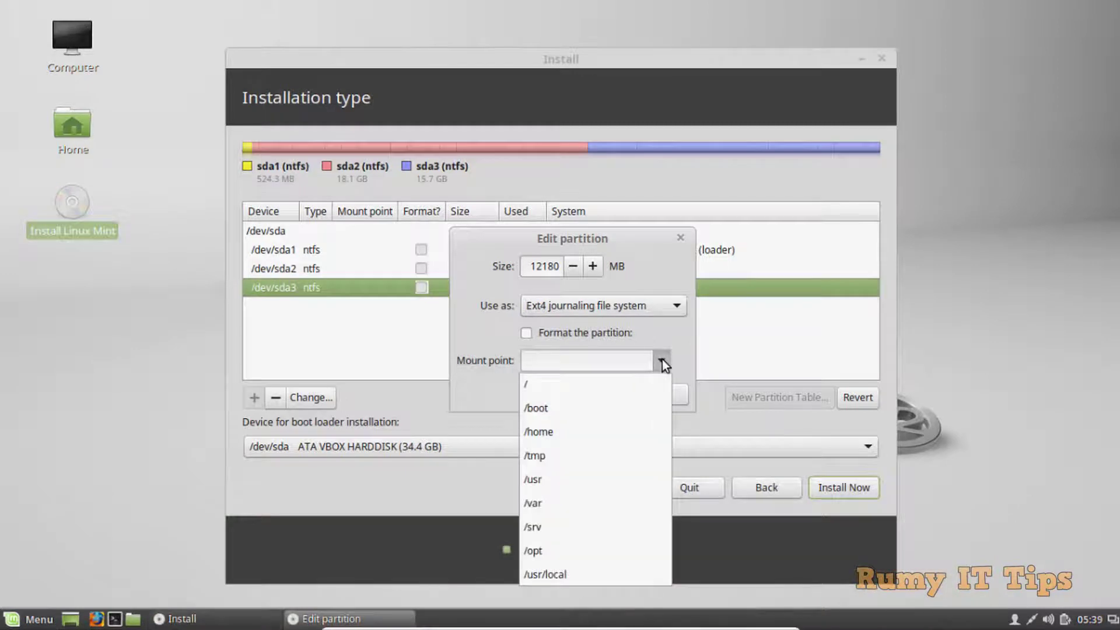
click(630, 386)
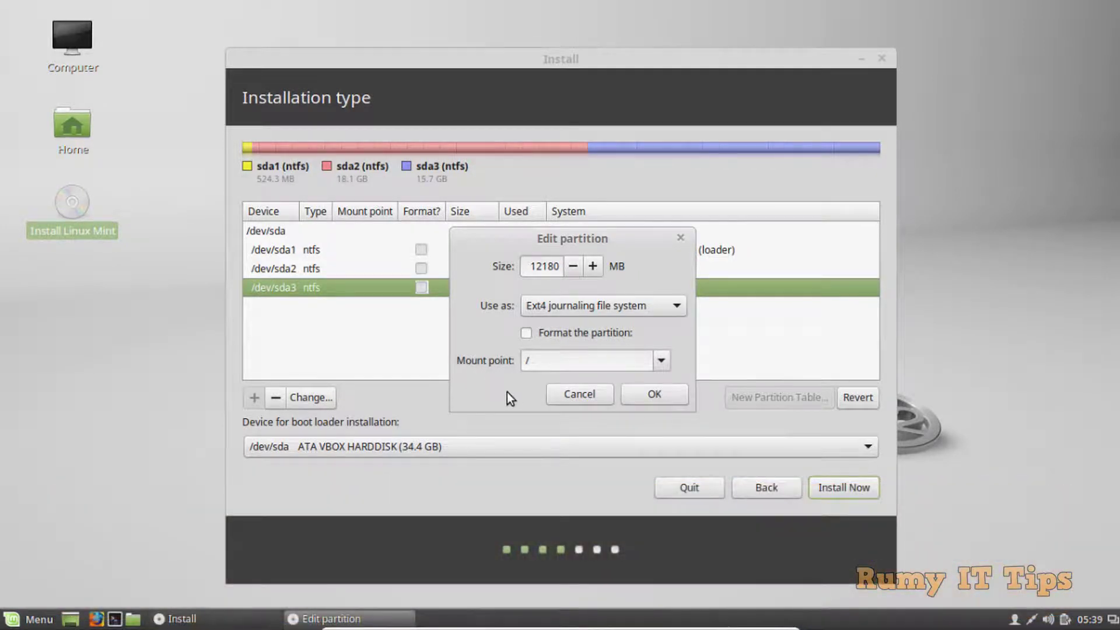
click(653, 400)
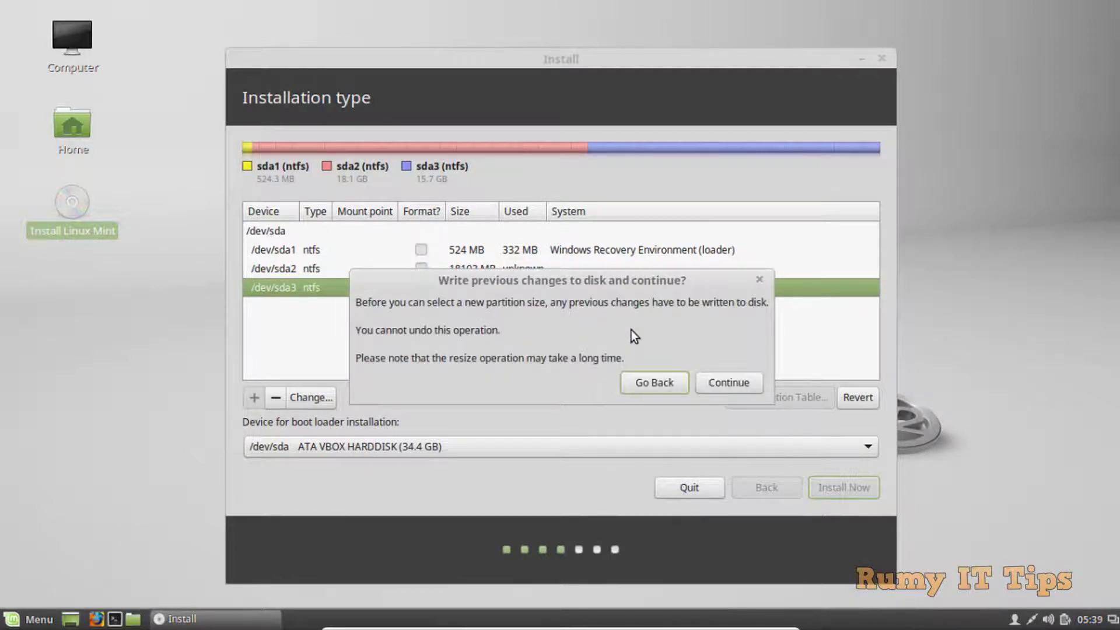
click(719, 382)
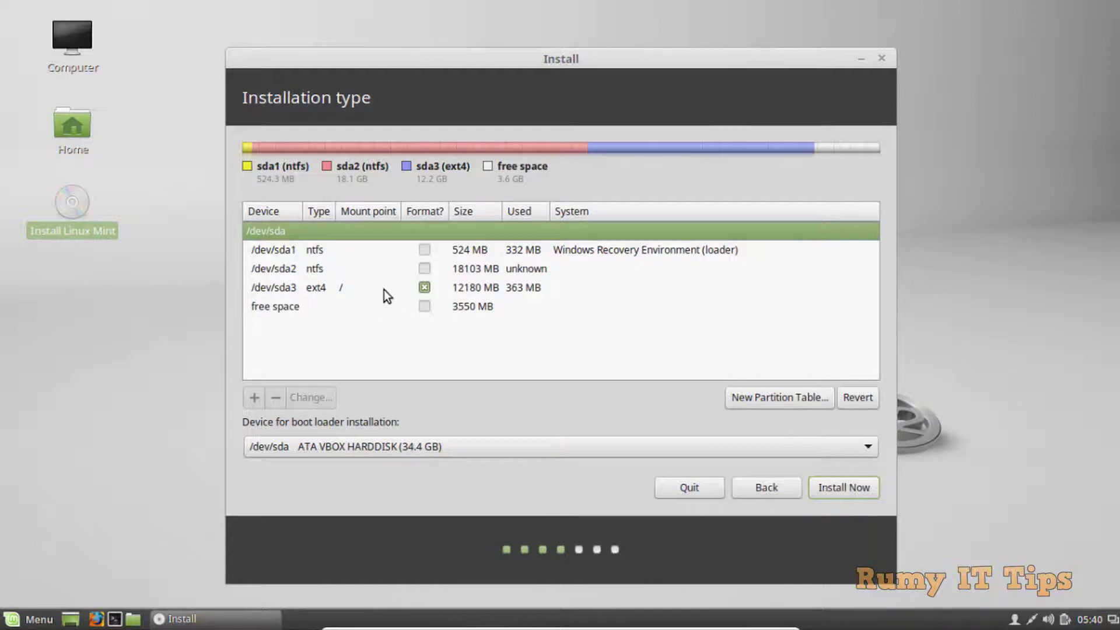
Make the 3550 MB free space a swap area partition, then reselect /dev/sda3
click(467, 307)
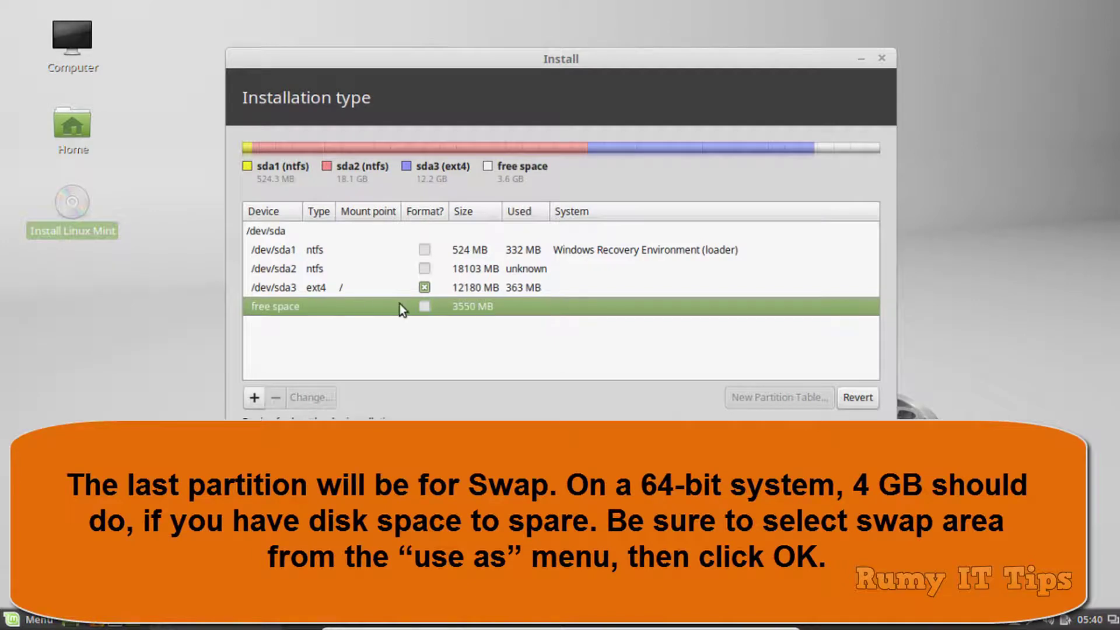
double_click(537, 305)
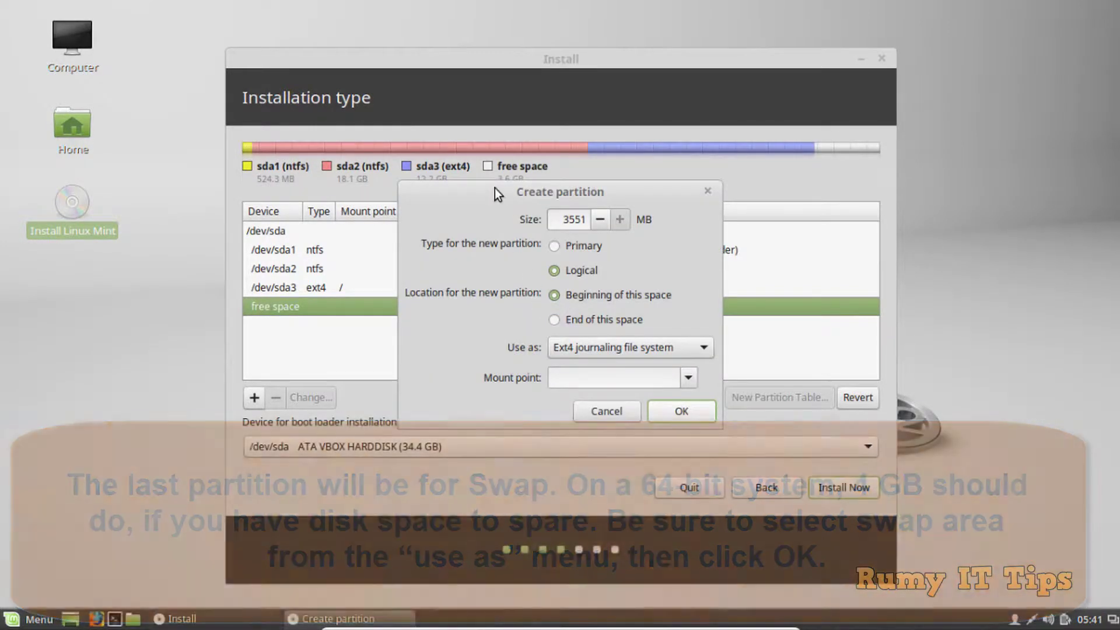
drag(567, 196, 720, 156)
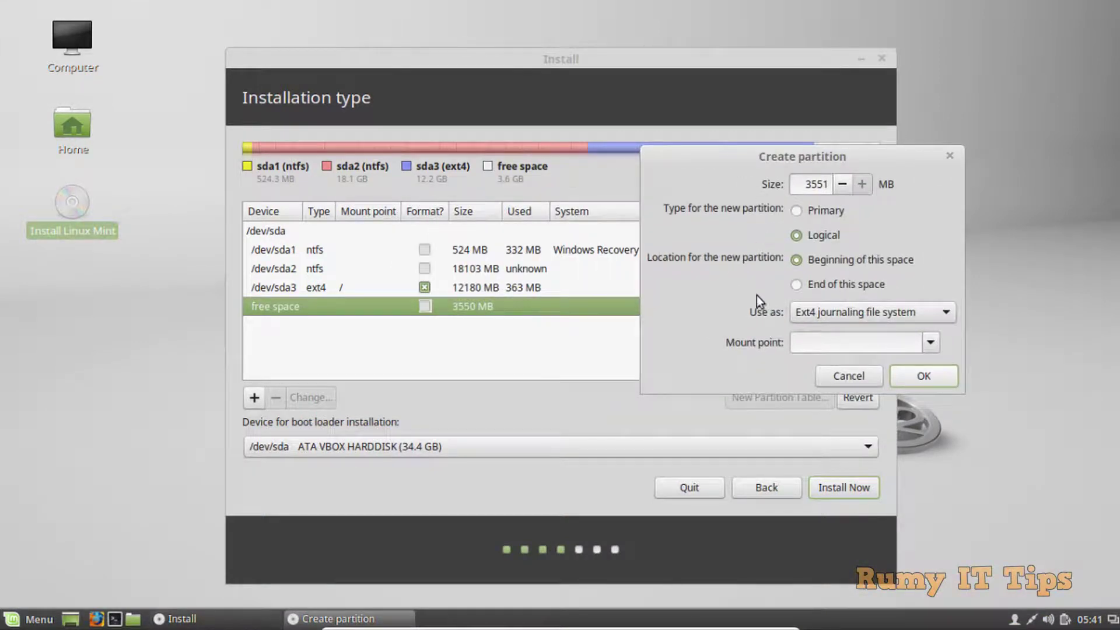
click(942, 315)
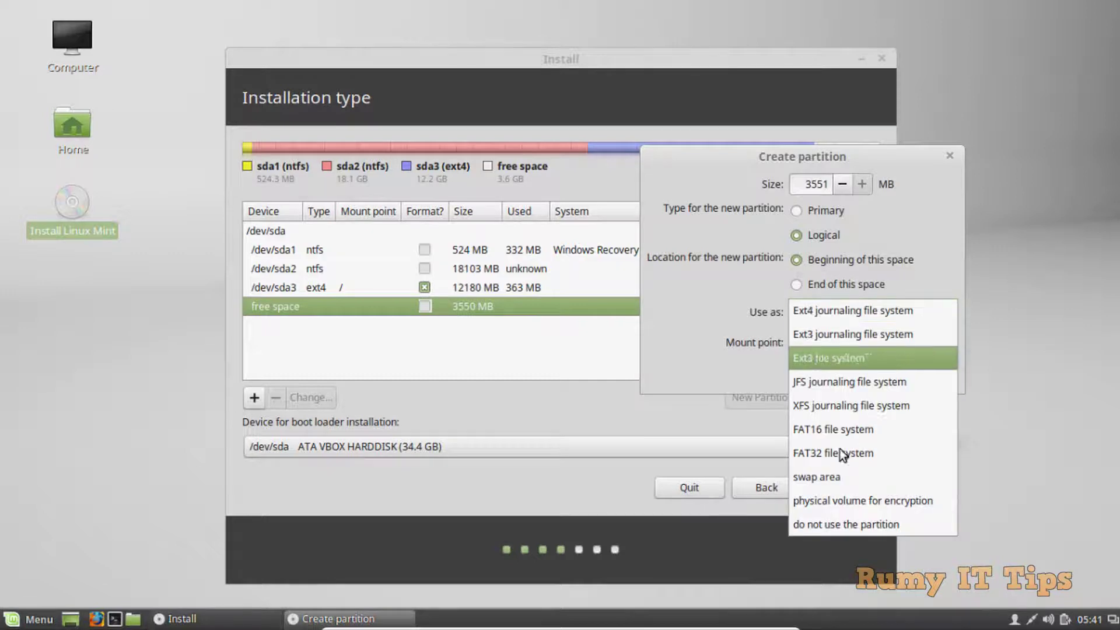
click(824, 476)
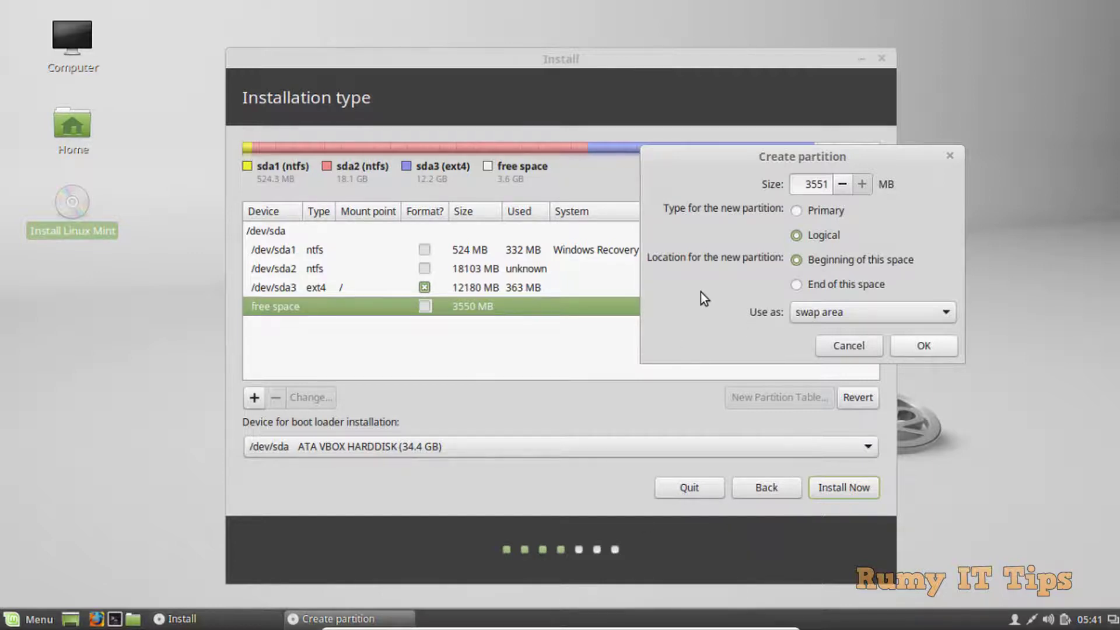
click(927, 347)
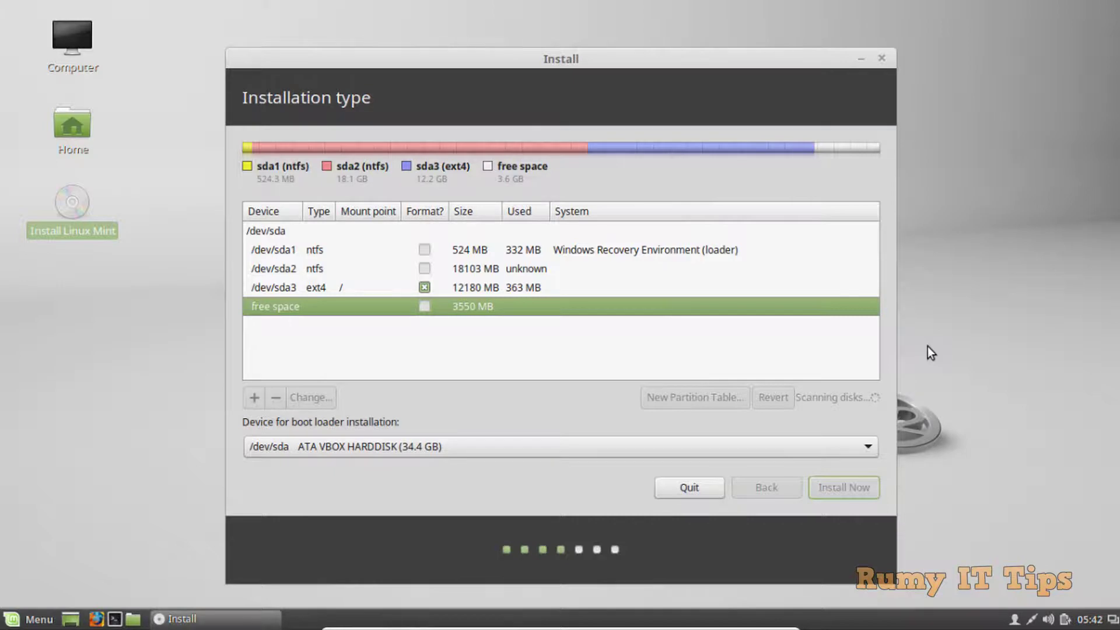
click(474, 290)
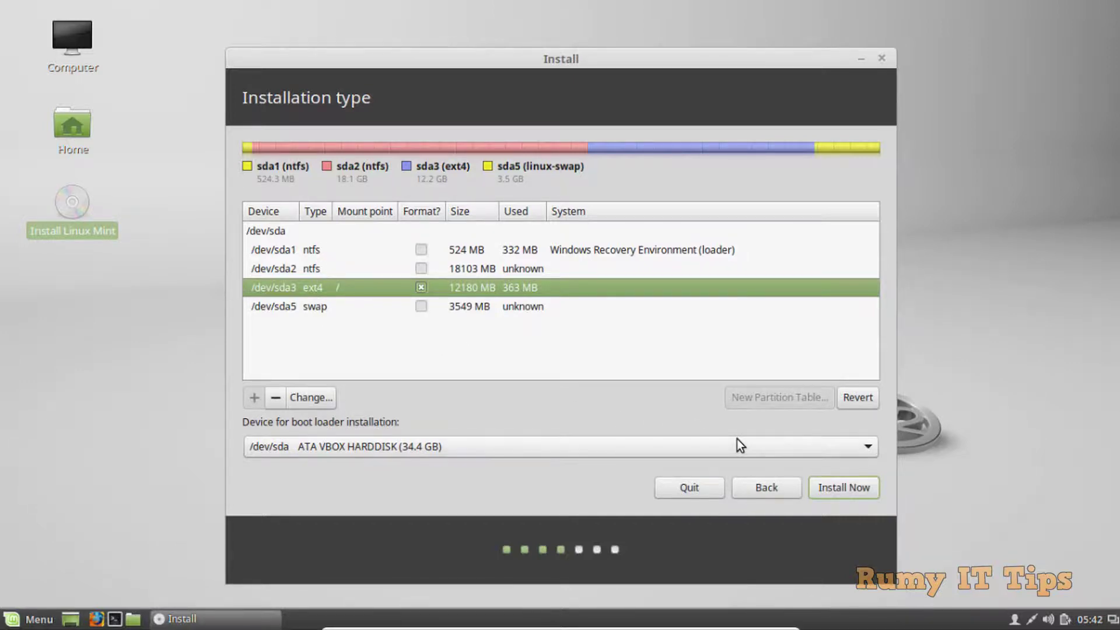
Start the installation and confirm writing the new partition layout to disk
click(846, 488)
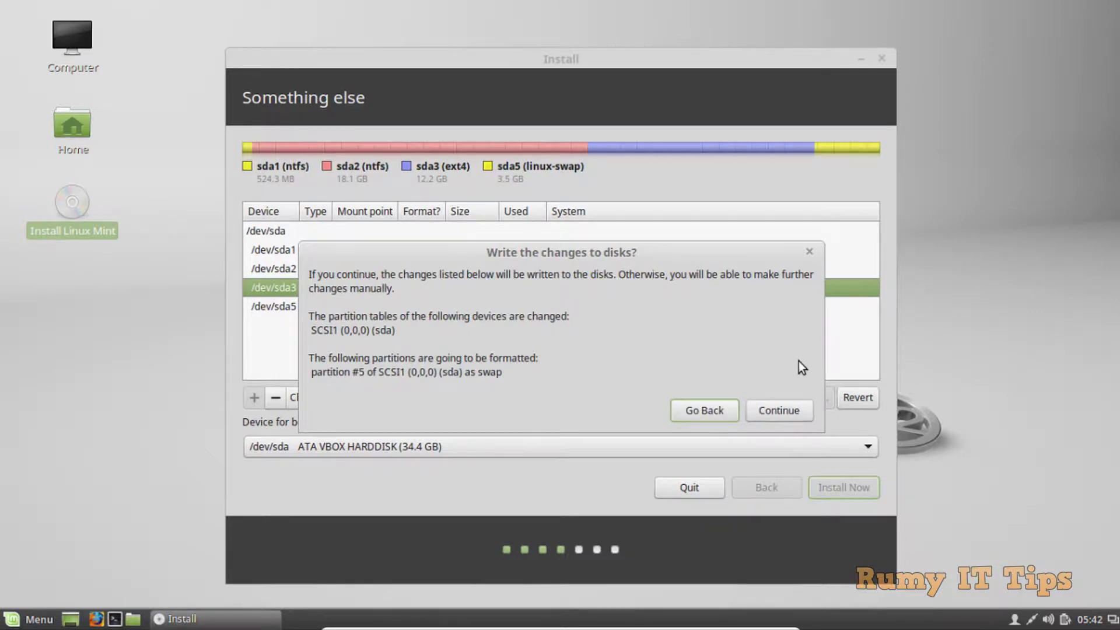
click(778, 412)
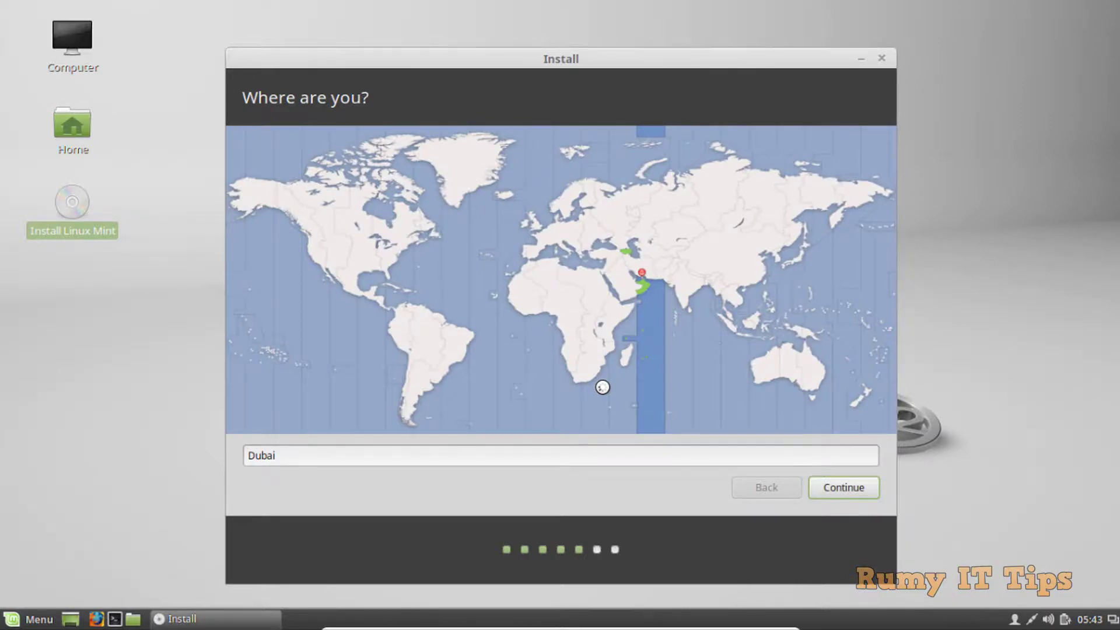
Keep Dubai as the location and enter the name, computer name, username and password
click(835, 488)
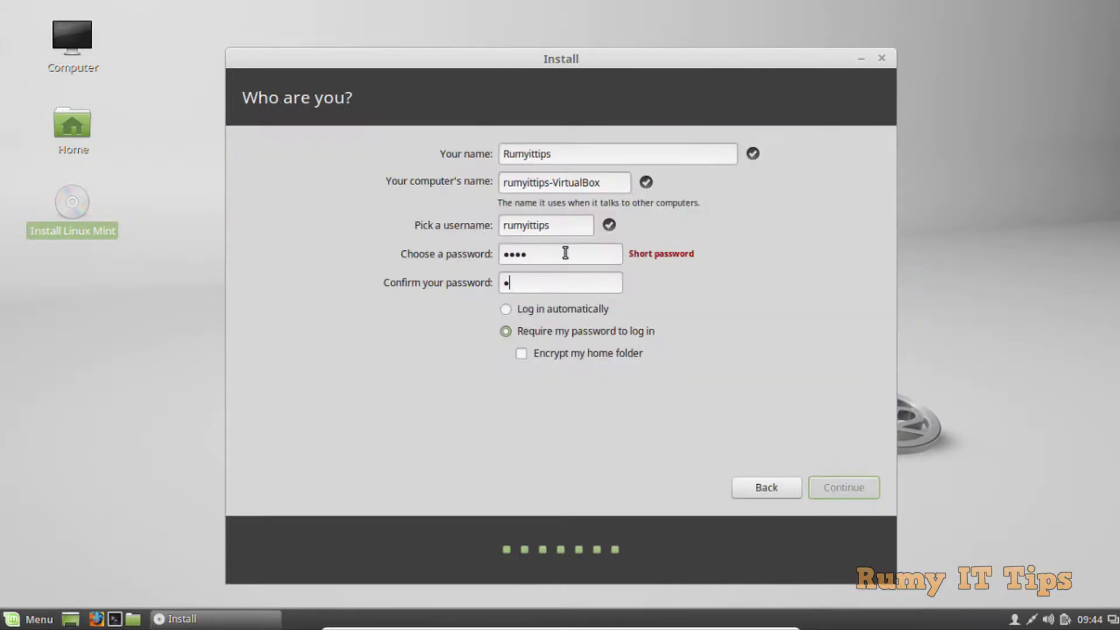
text(***)
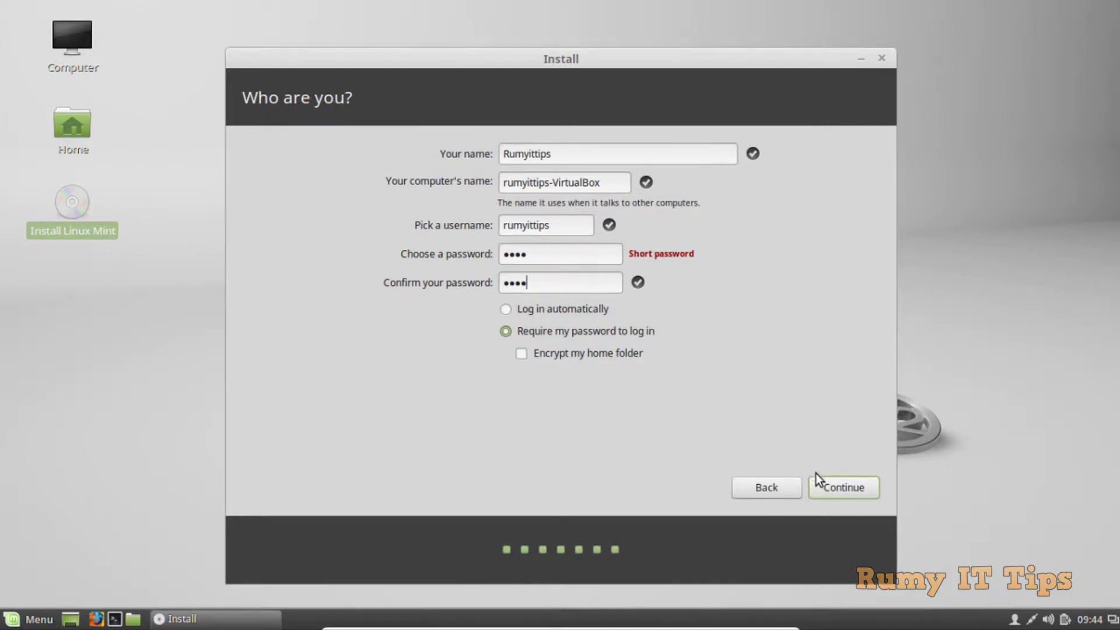
Submit the account details and let Linux Mint install until Installation Complete appears
click(821, 491)
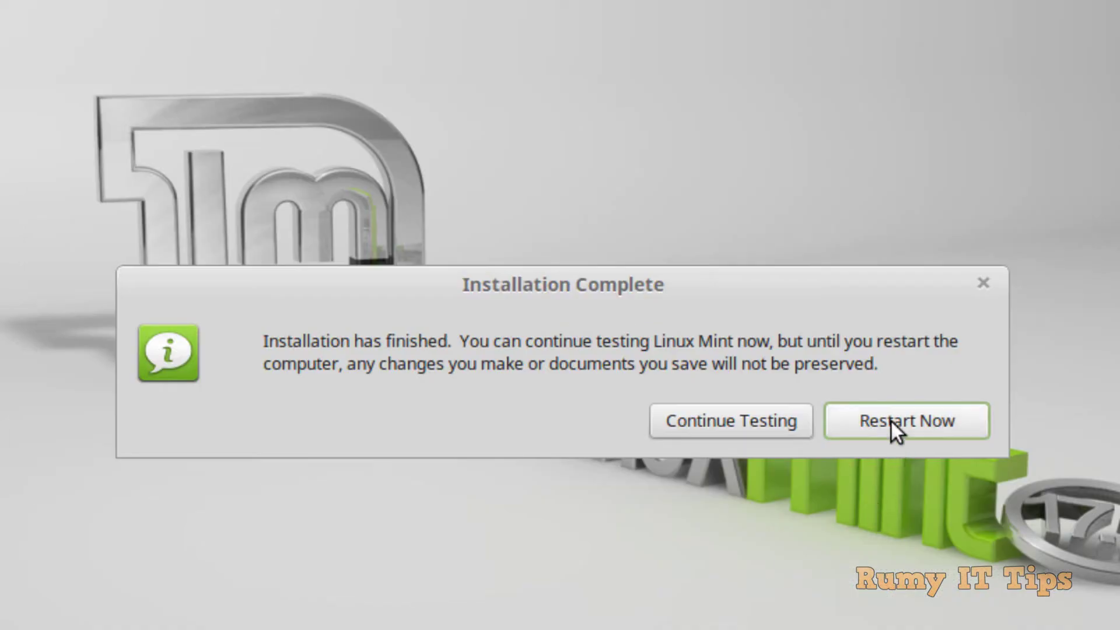
Reboot into GRUB and move down the Linux Mint 17.2 and Windows boot entries
click(892, 421)
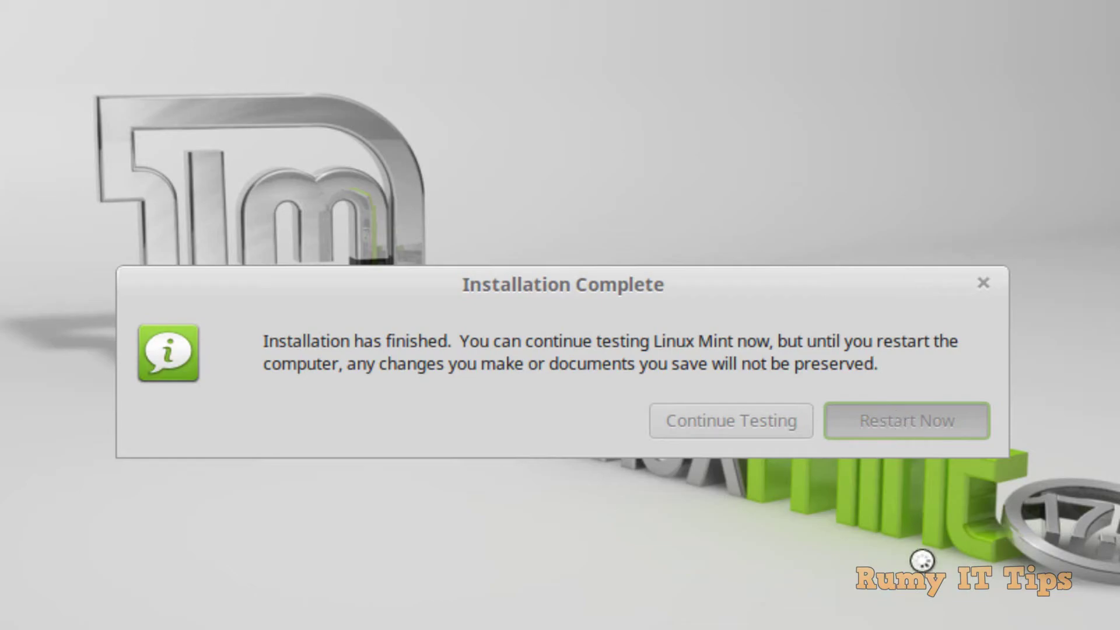
key(Down)
key(Down)
key(Down)
key(Down)
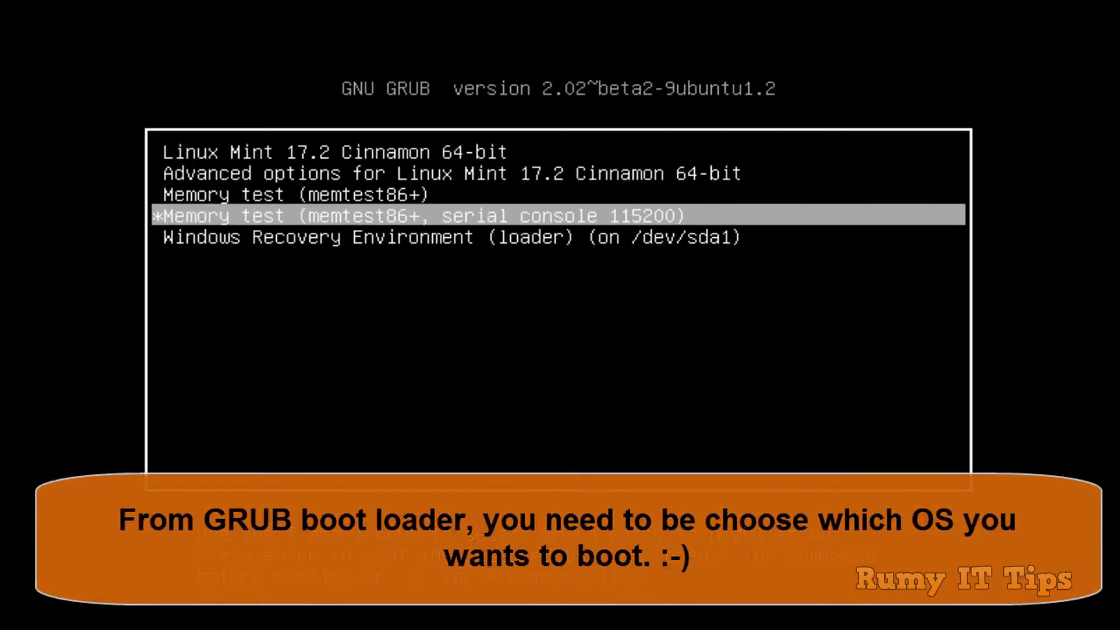